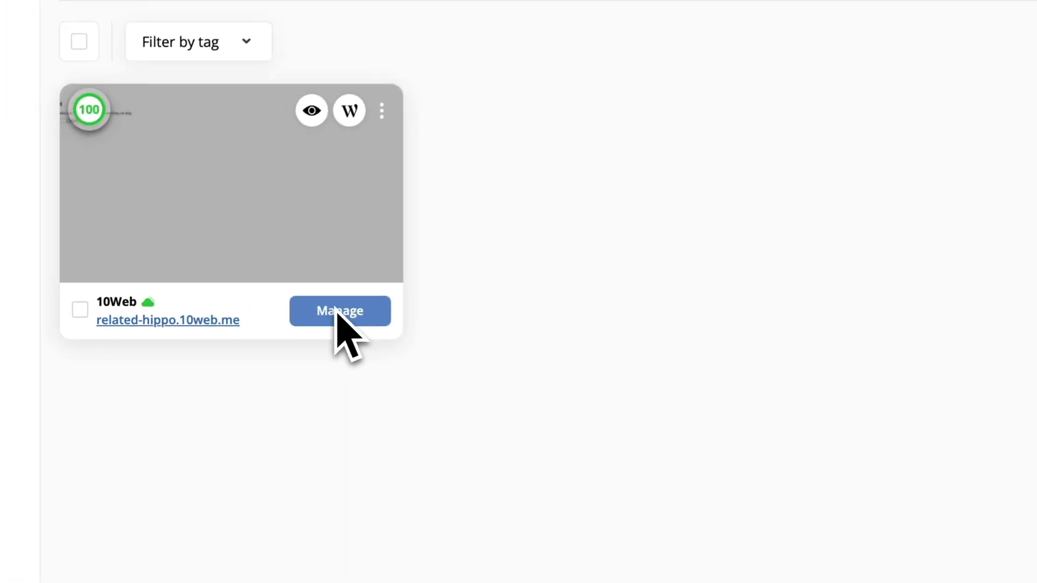
# Step: From the site's dashboard, start a new AI-generated informational website in AI Builder
pyautogui.click(243, 318)
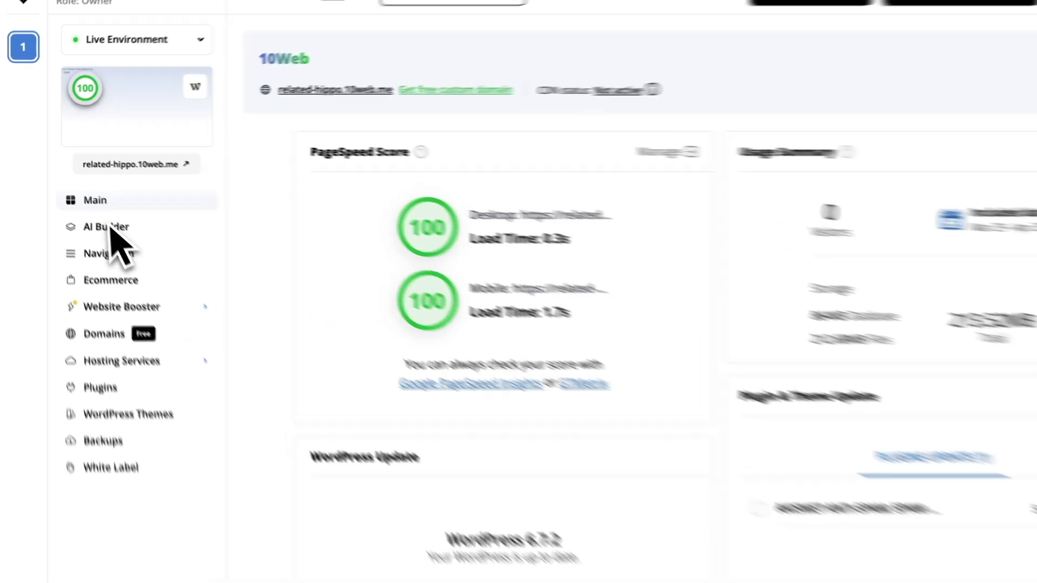
pyautogui.click(112, 230)
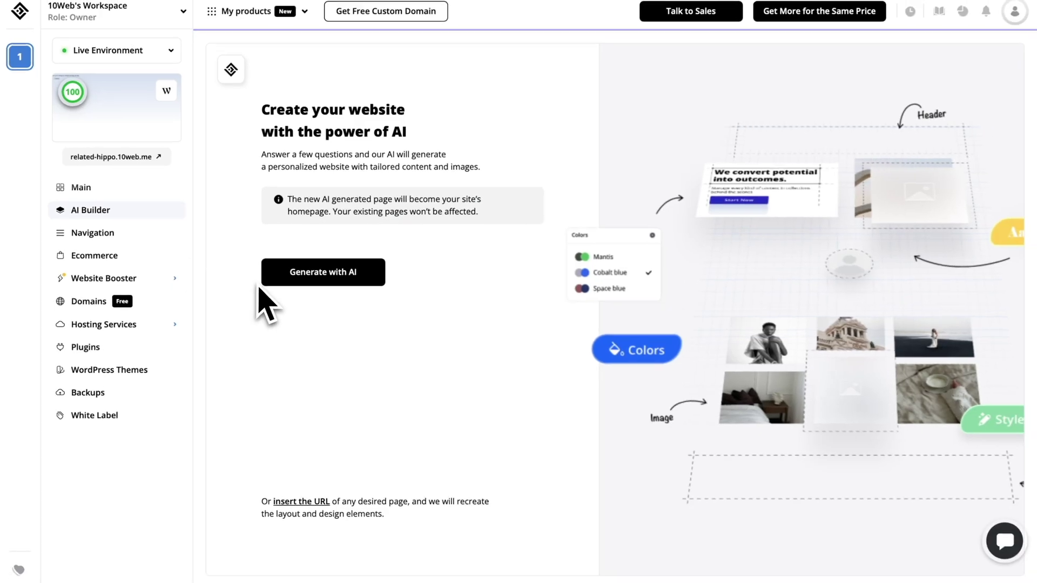
pyautogui.click(334, 275)
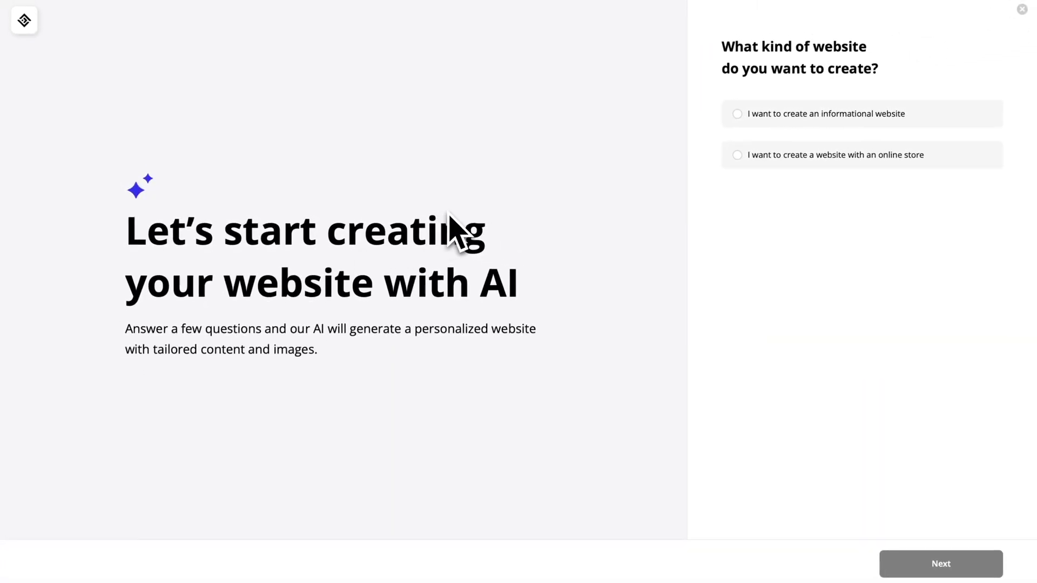
pyautogui.click(740, 120)
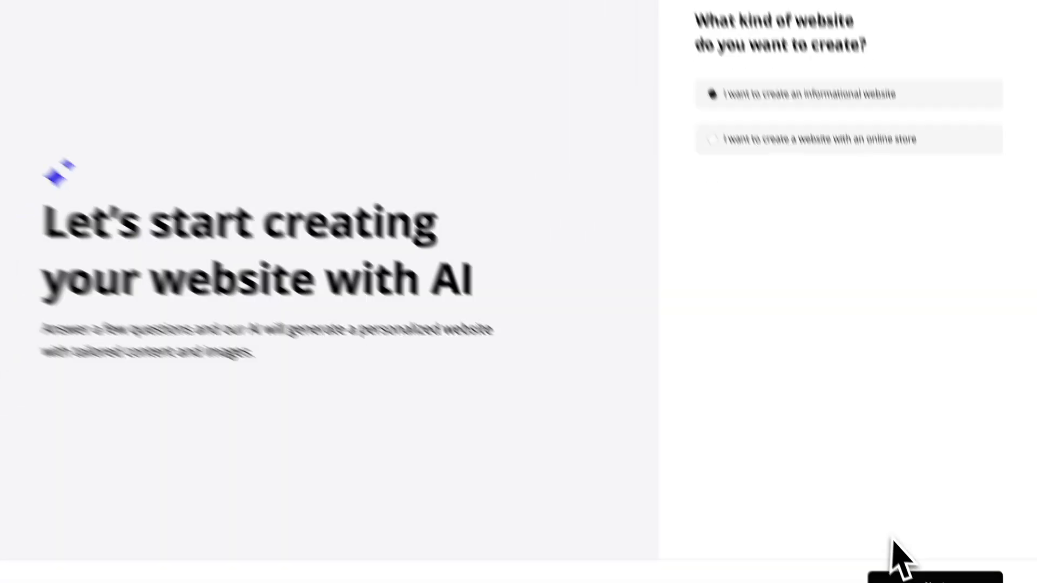
pyautogui.click(929, 577)
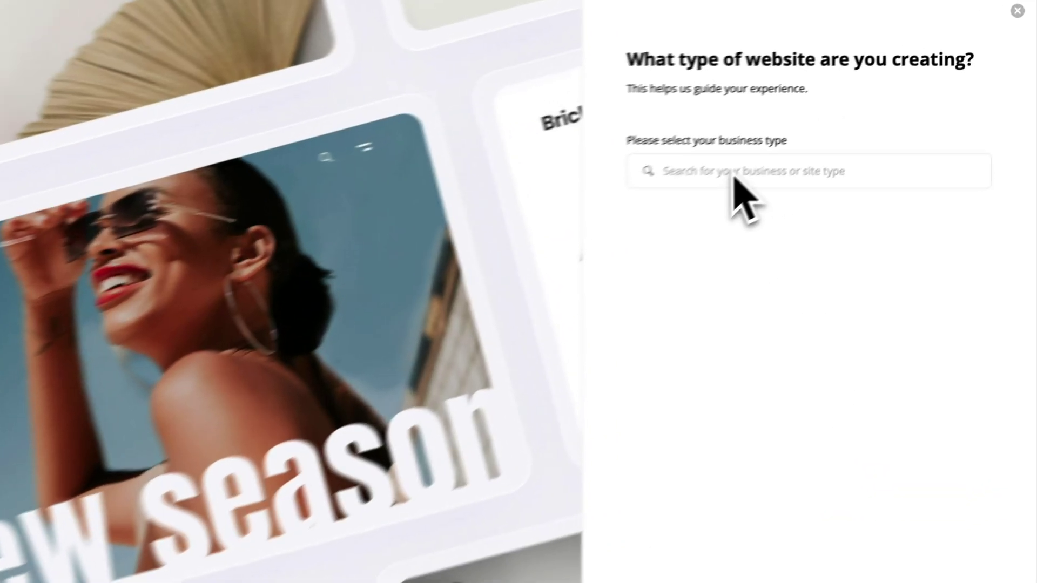
# Step: Search for and choose Restaurants as the business type, then continue to Site Info
pyautogui.click(801, 137)
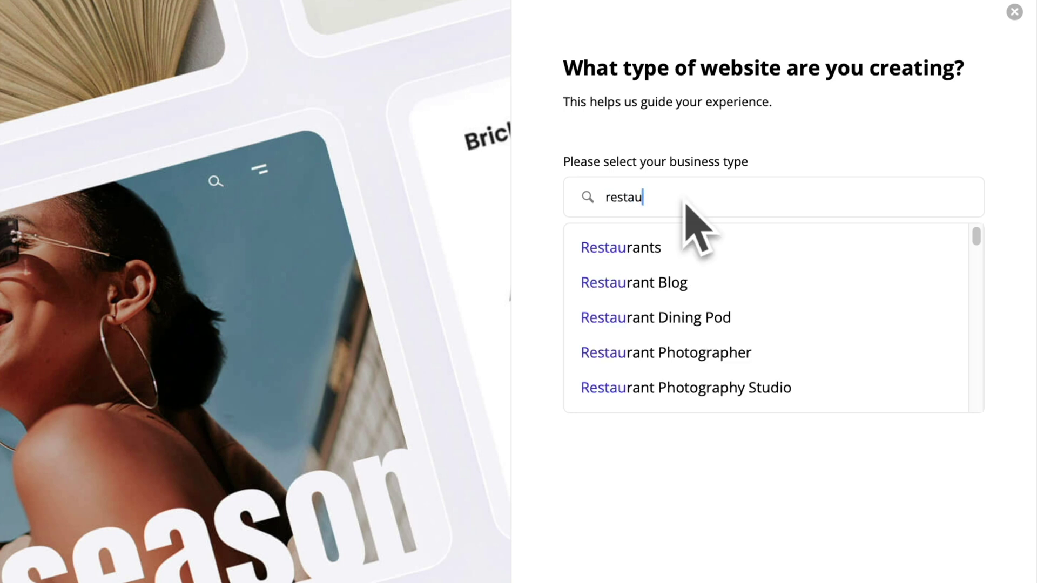
pyautogui.click(714, 250)
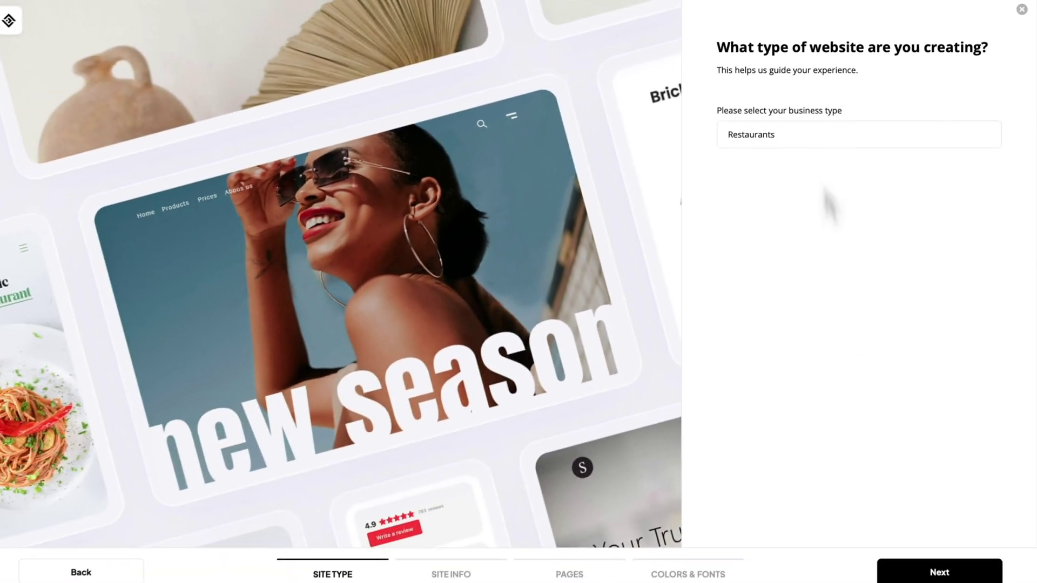
pyautogui.click(940, 571)
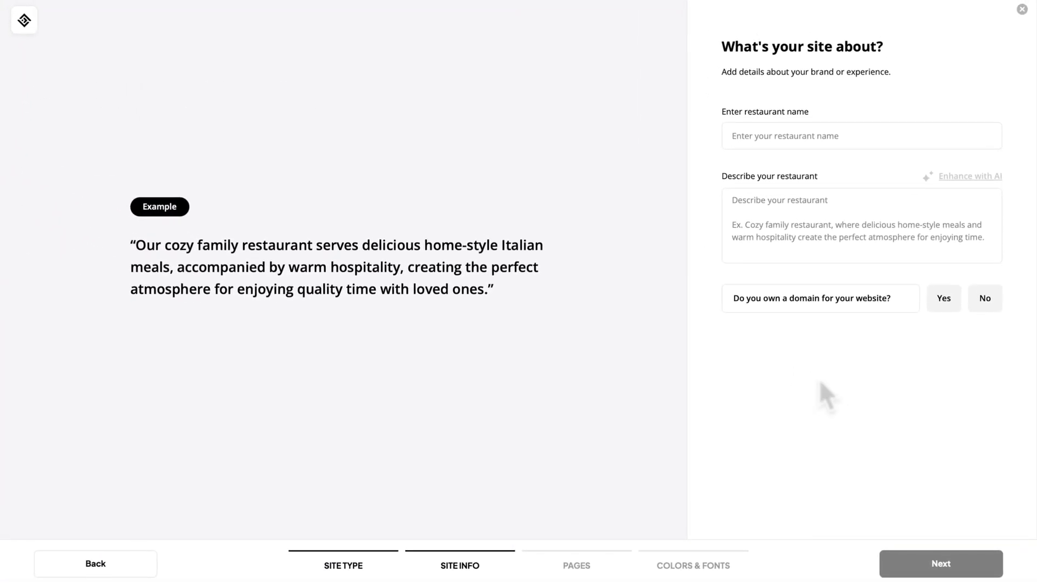
# Step: Name the site Velvet Fork with an AI-enhanced modern-restaurant description, and confirm owning a domain
pyautogui.click(797, 138)
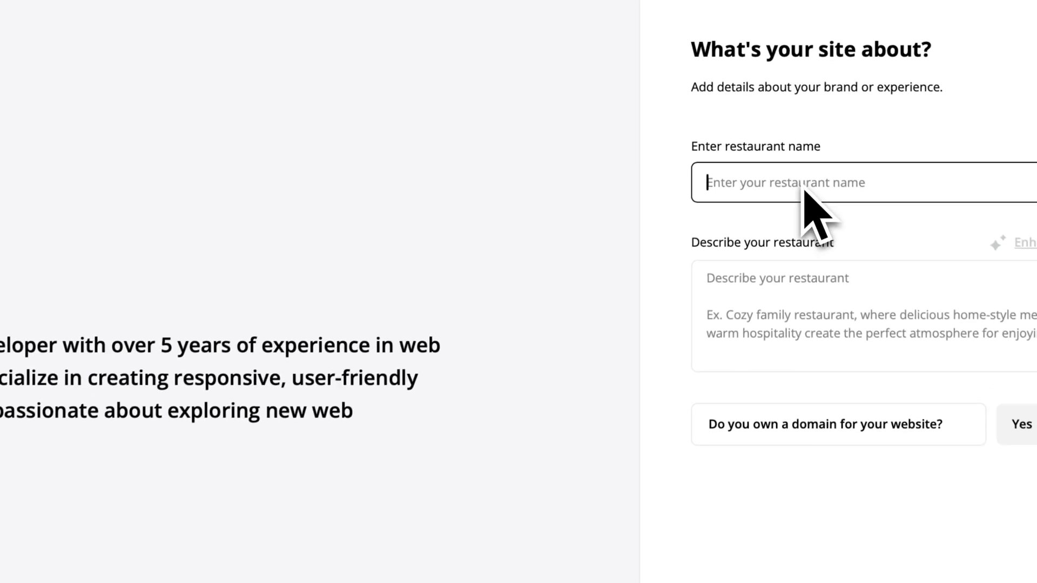
pyautogui.write('Vel')
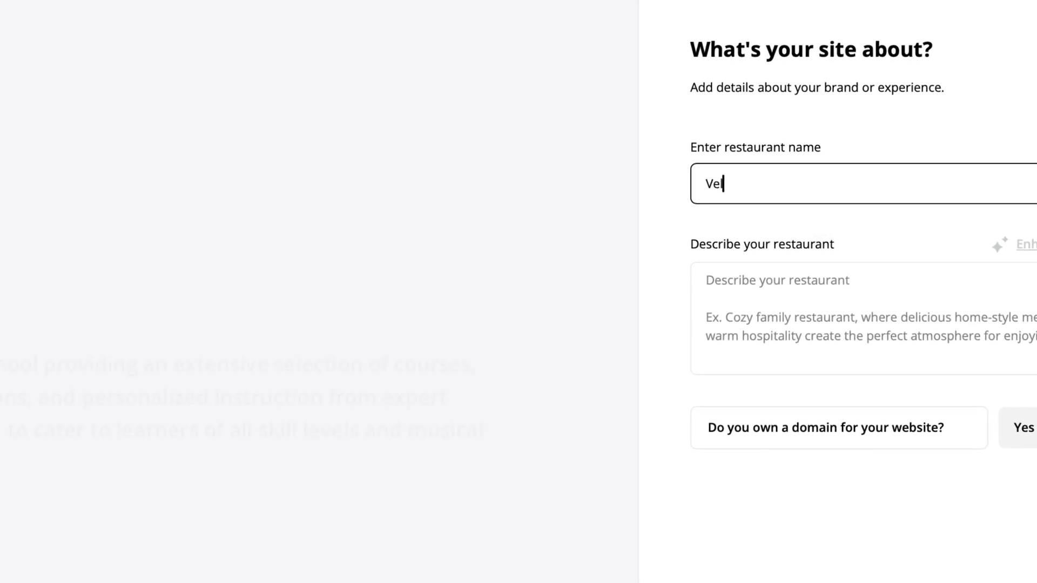
pyautogui.write('vet Fork')
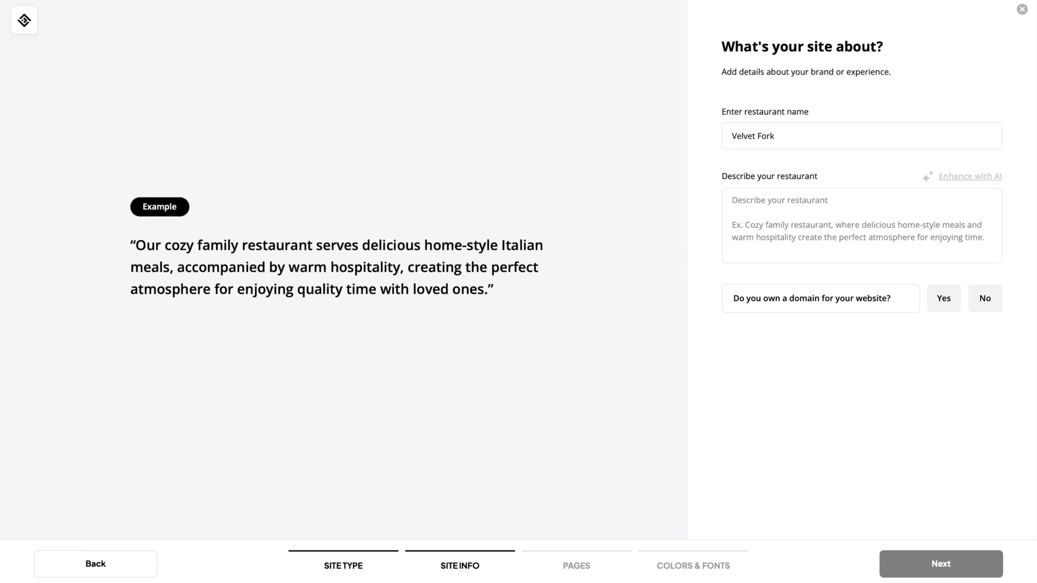
pyautogui.click(733, 201)
pyautogui.write('Velvet')
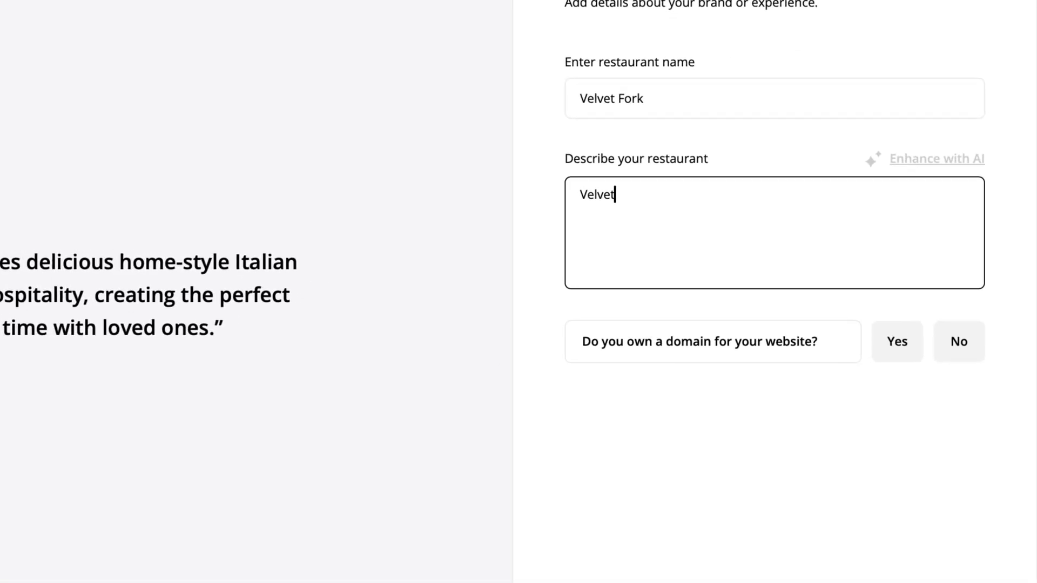
pyautogui.write(' Form')
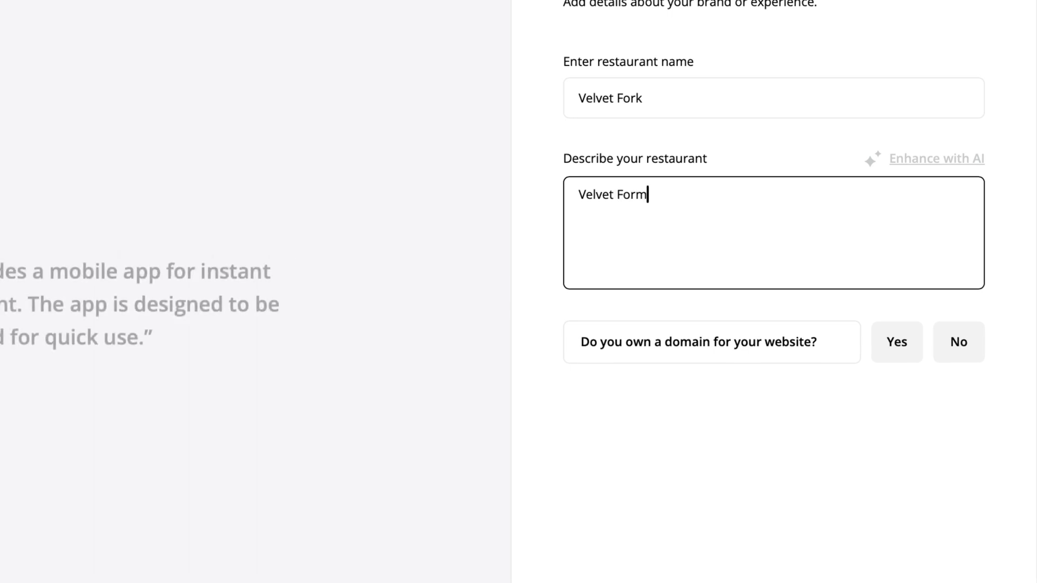
pyautogui.write(' is a modern res')
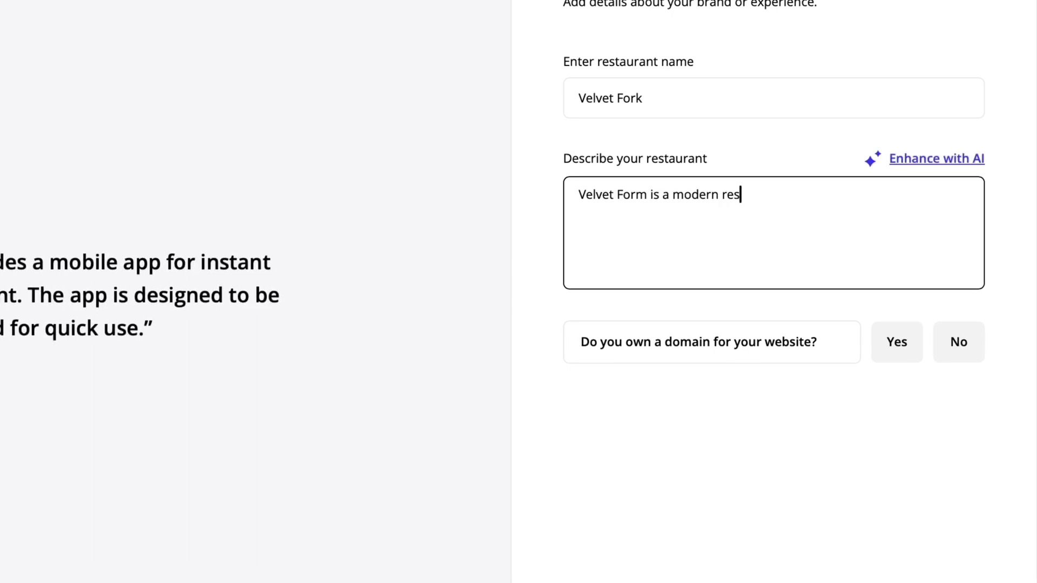
pyautogui.write('taurant serving a')
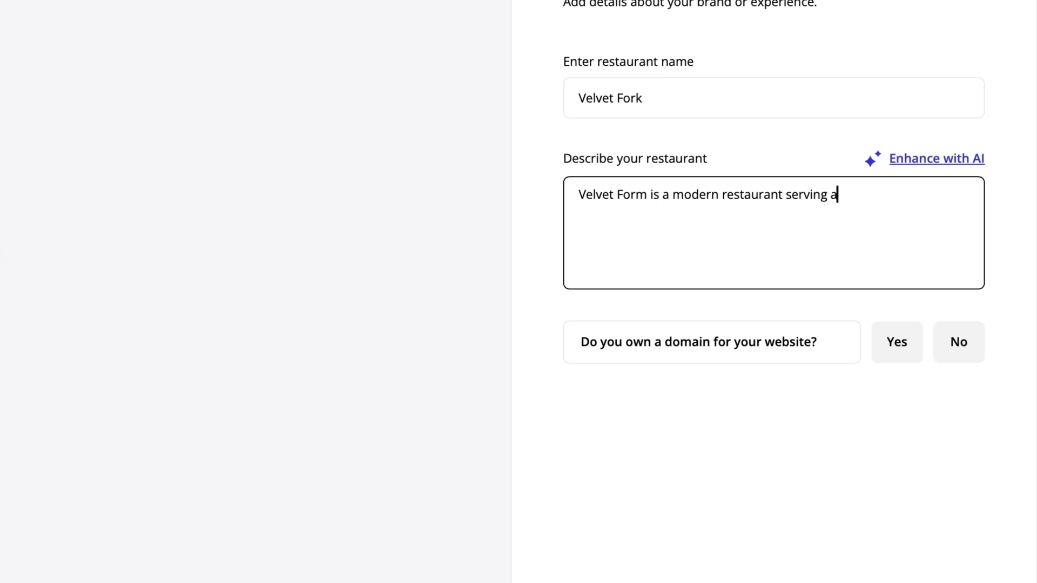
pyautogui.write(' variety of foods')
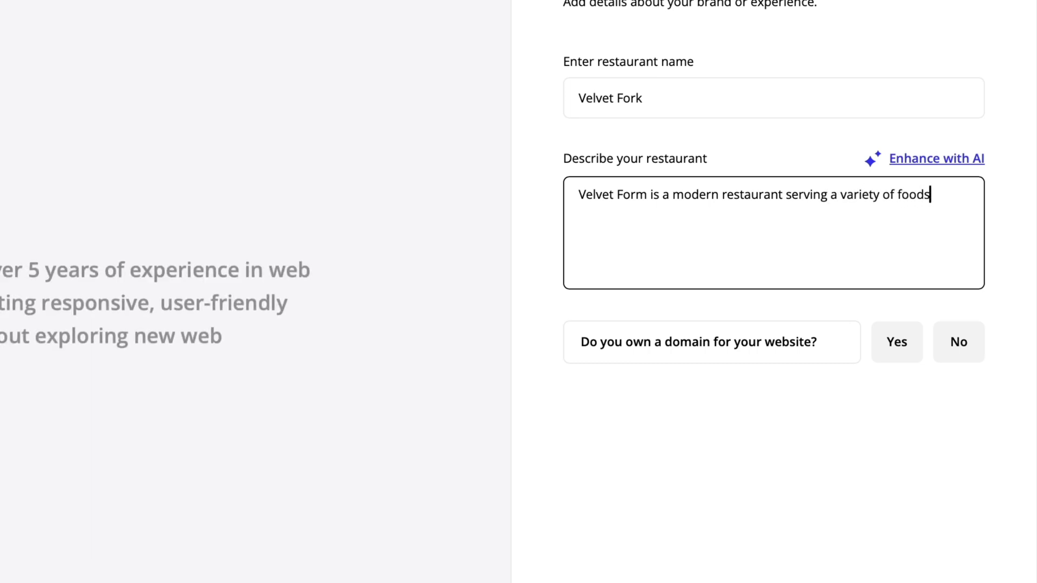
pyautogui.click(923, 165)
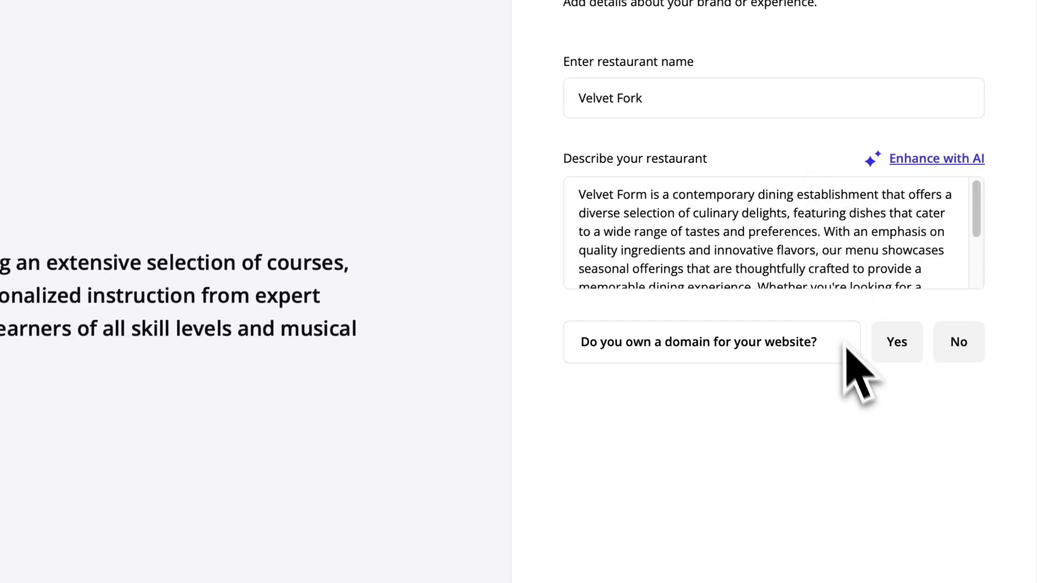
pyautogui.click(891, 346)
# Step: On the Home page structure, drag Our Menu directly after Hero, ahead of About Velvet Fork
pyautogui.click(898, 566)
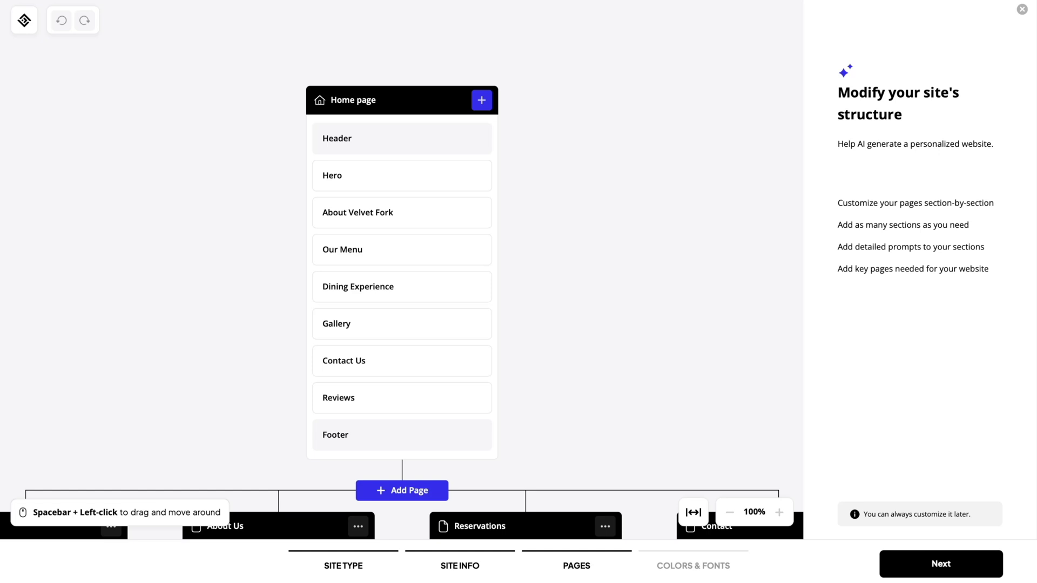
pyautogui.moveTo(300, 255); pyautogui.dragTo(302, 214)
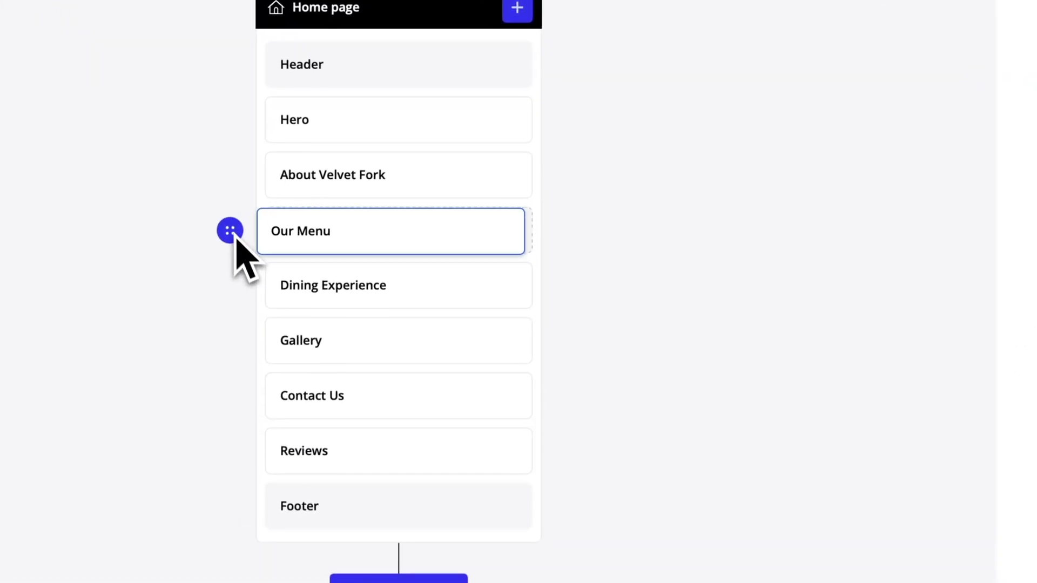
pyautogui.moveTo(248, 179); pyautogui.dragTo(250, 182)
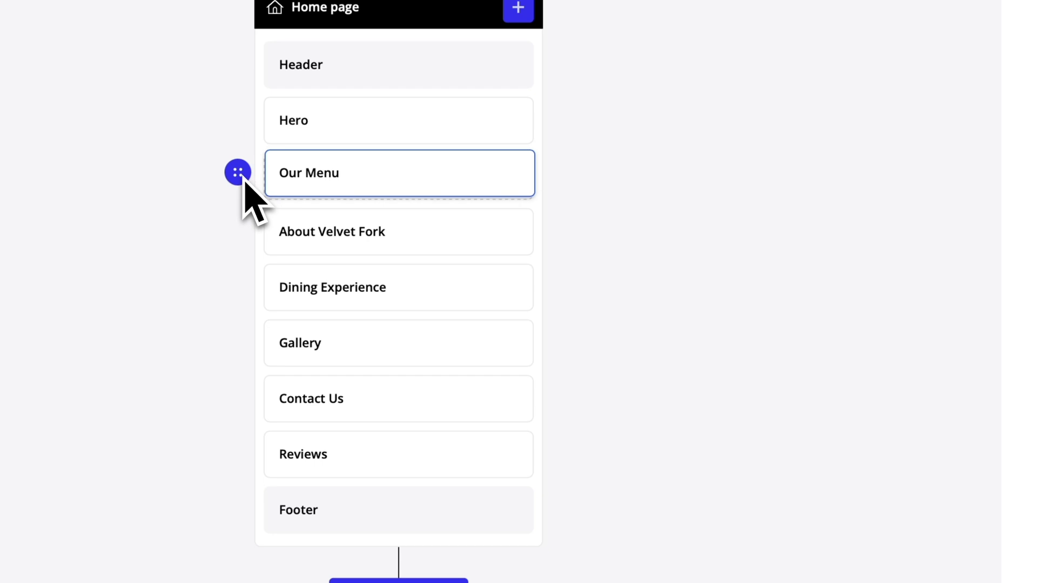
pyautogui.click(340, 188)
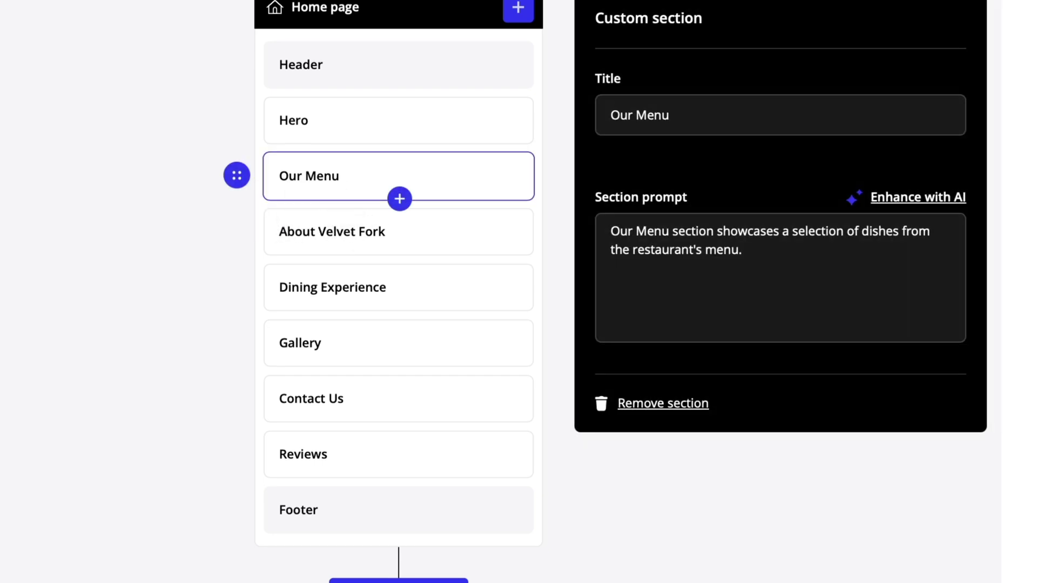
pyautogui.press('Escape')
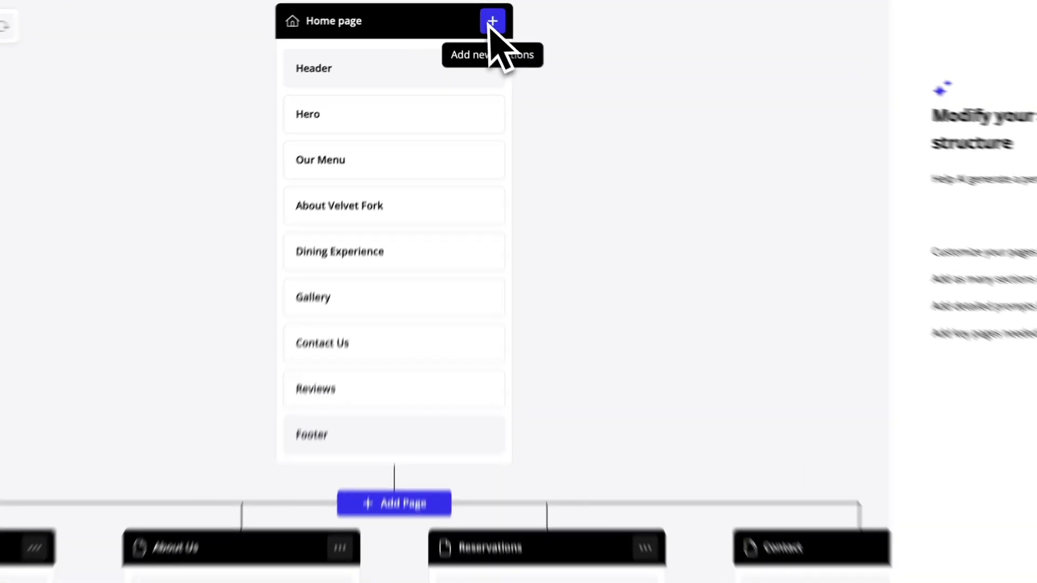
pyautogui.click(493, 21)
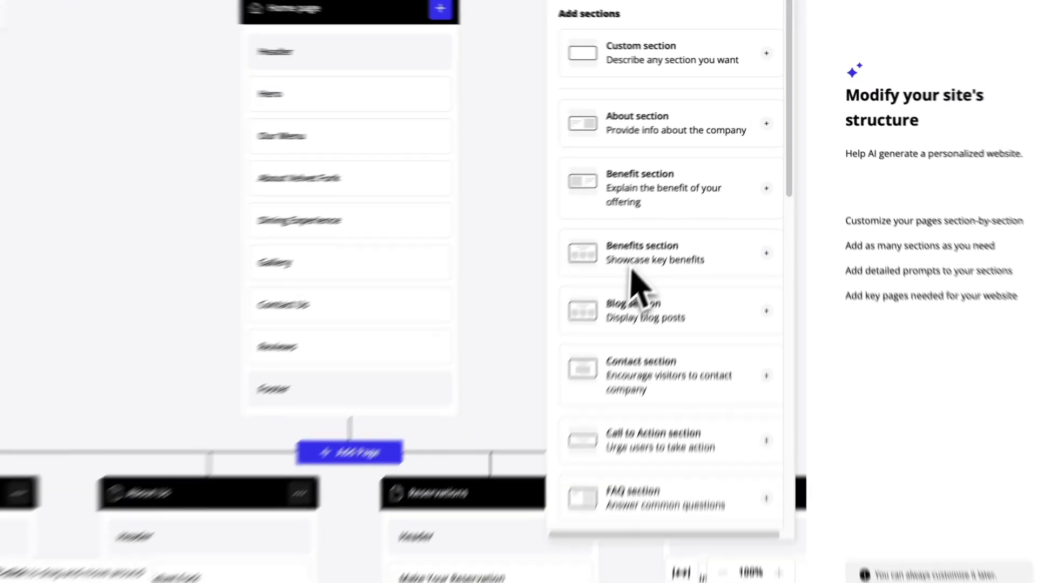
# Step: Add a custom Free Delivery section before the footer with an AI-enhanced city-delivery prompt
pyautogui.scroll(-15, 637, 280)
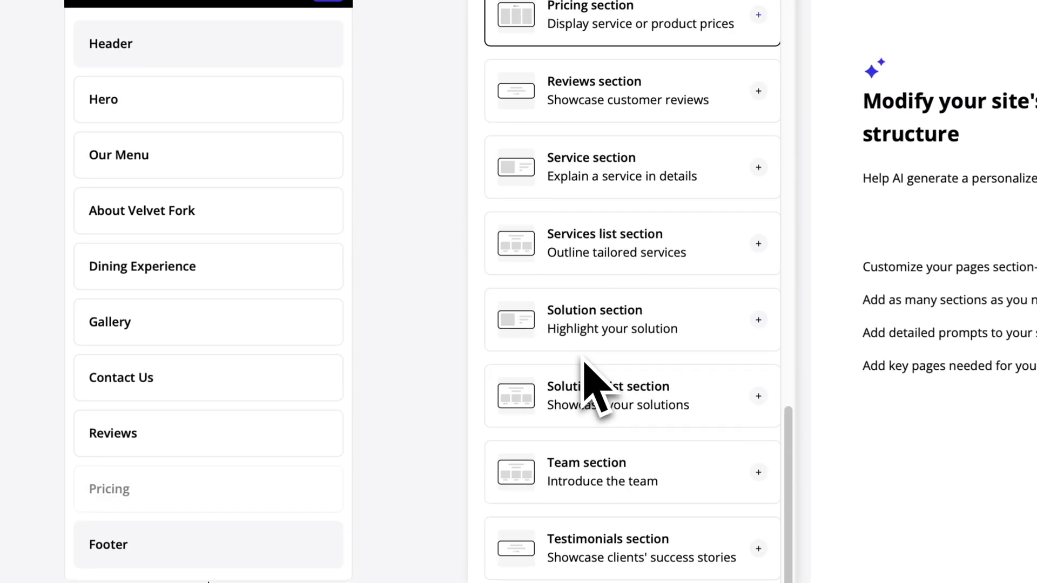
pyautogui.scroll(15, 584, 363)
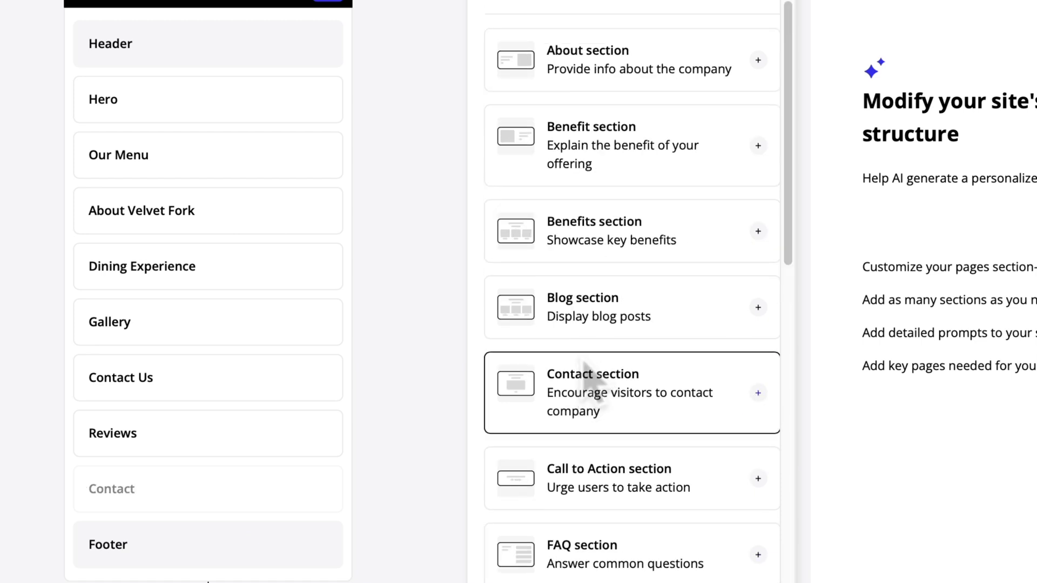
pyautogui.click(605, 67)
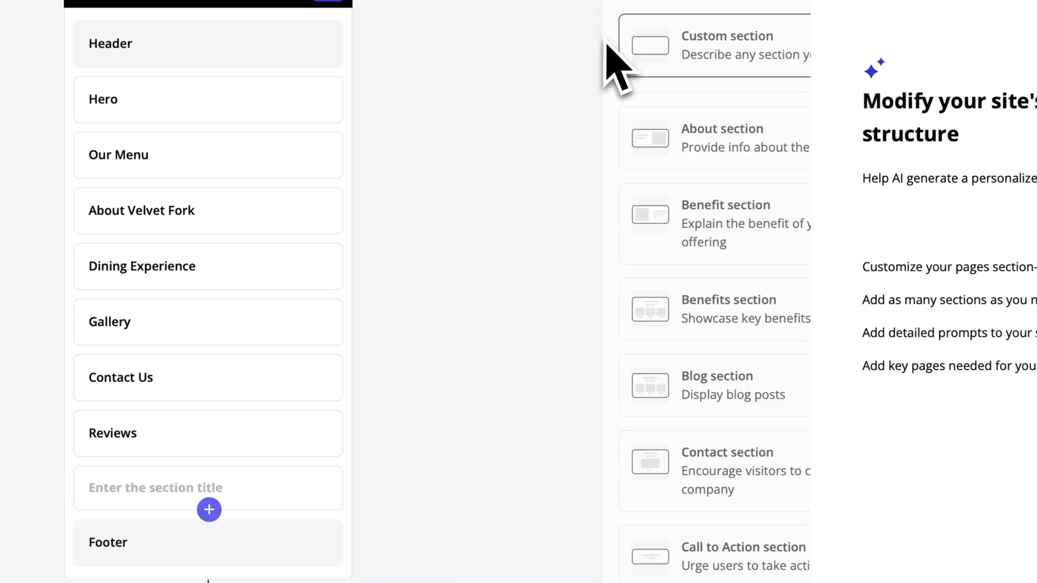
pyautogui.write('Free Delivery')
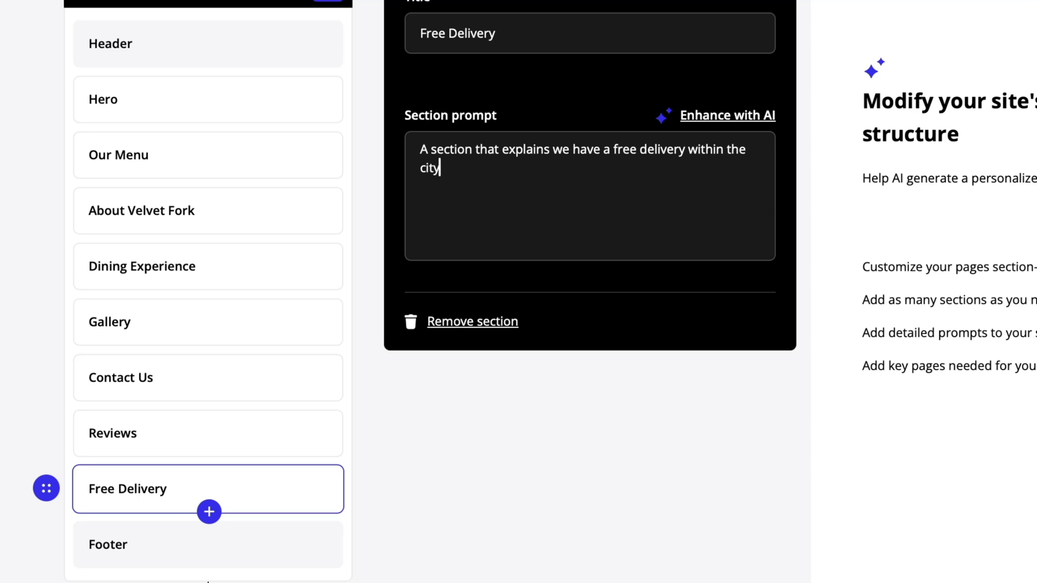
pyautogui.click(724, 117)
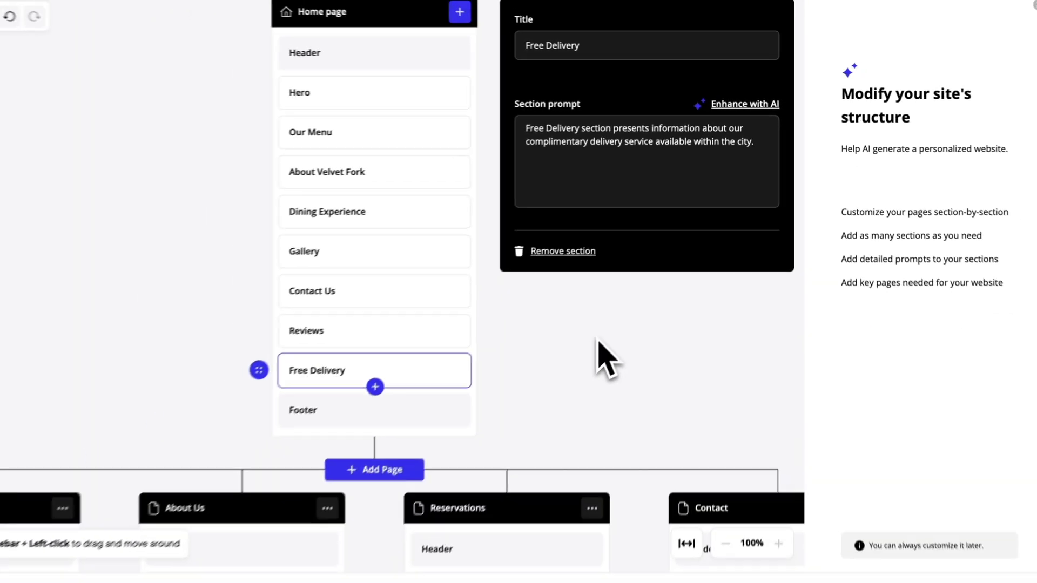
# Step: Delete both the About Velvet Fork and Our Menu sections from the Home page
pyautogui.click(524, 470)
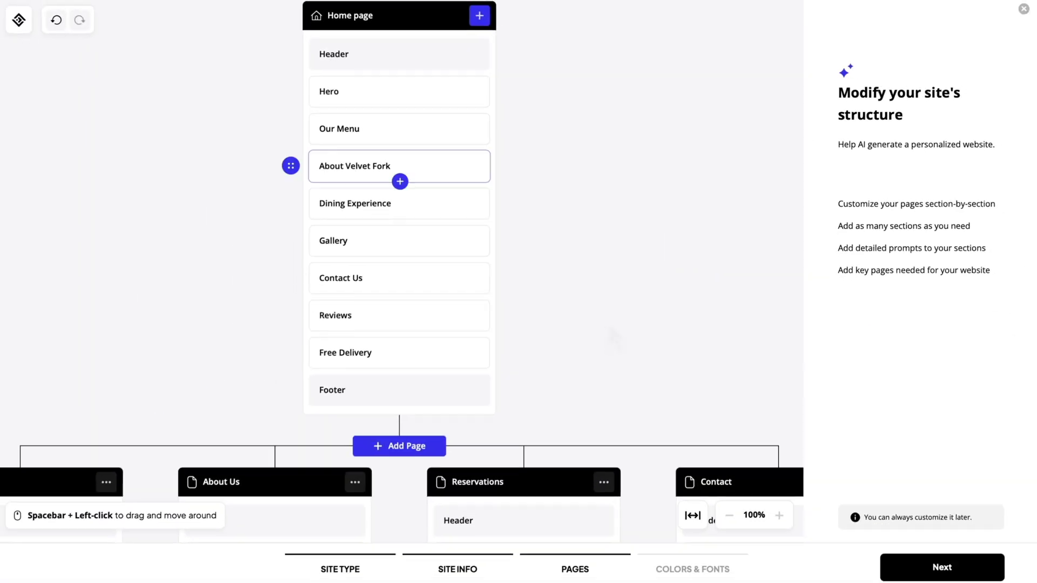
pyautogui.click(338, 166)
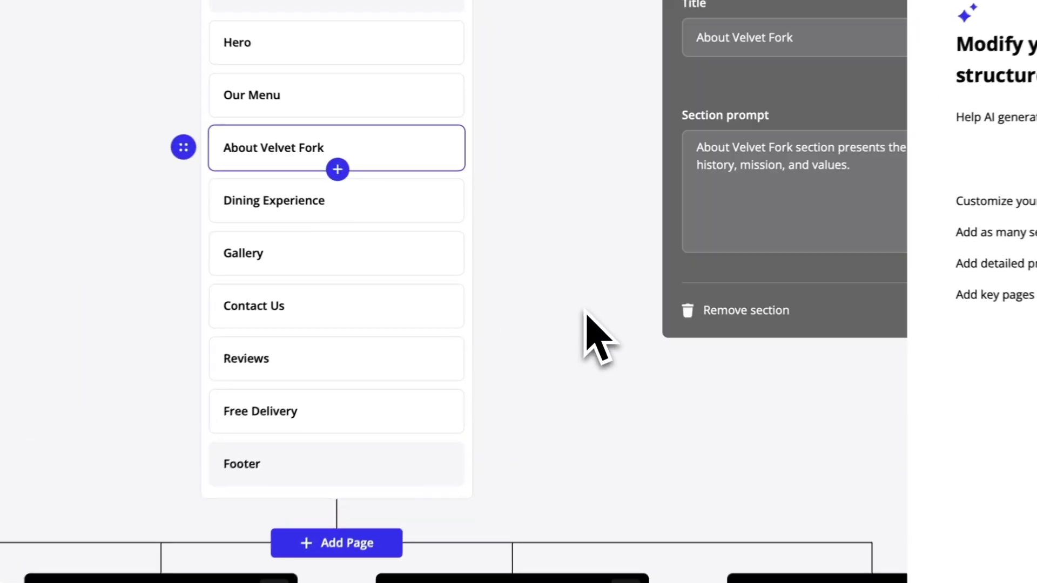
pyautogui.click(583, 286)
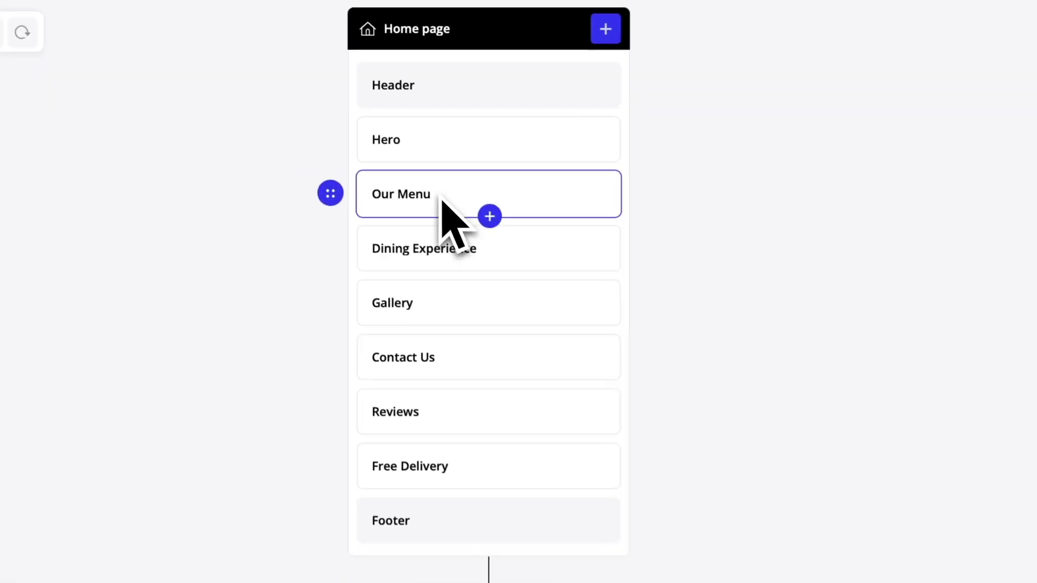
pyautogui.click(389, 135)
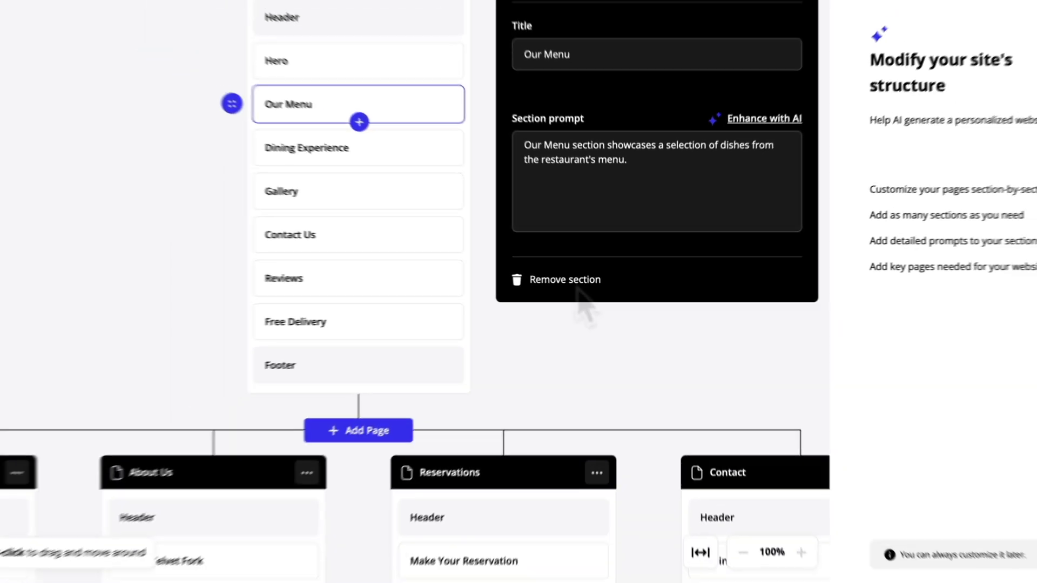
pyautogui.click(602, 302)
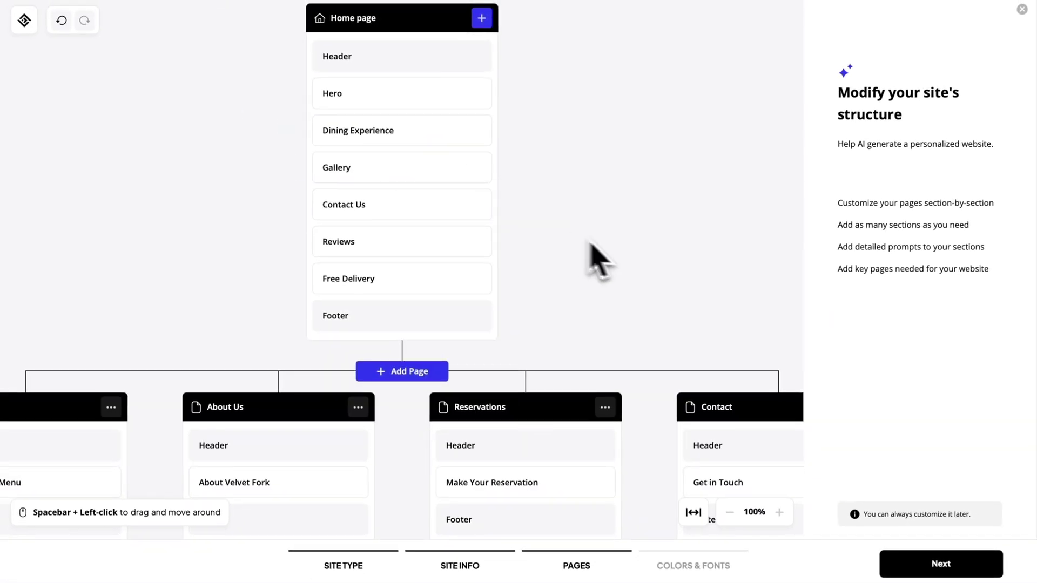
pyautogui.scroll(-3, 622, 264)
pyautogui.hscroll(-2, 613, 265)
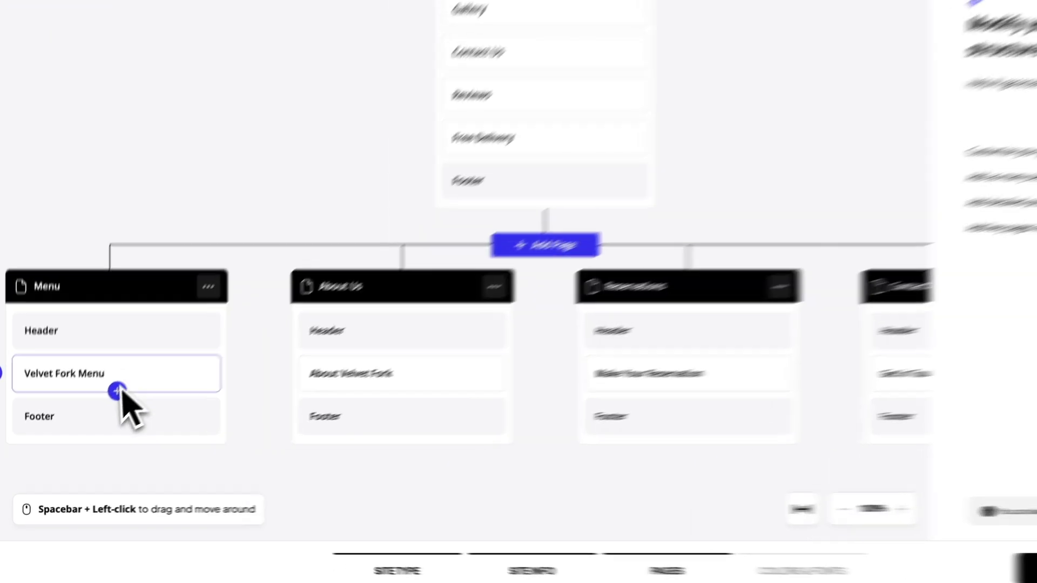
# Step: Insert a Features list section on the Menu page, between Header and Velvet Fork Menu
pyautogui.click(100, 411)
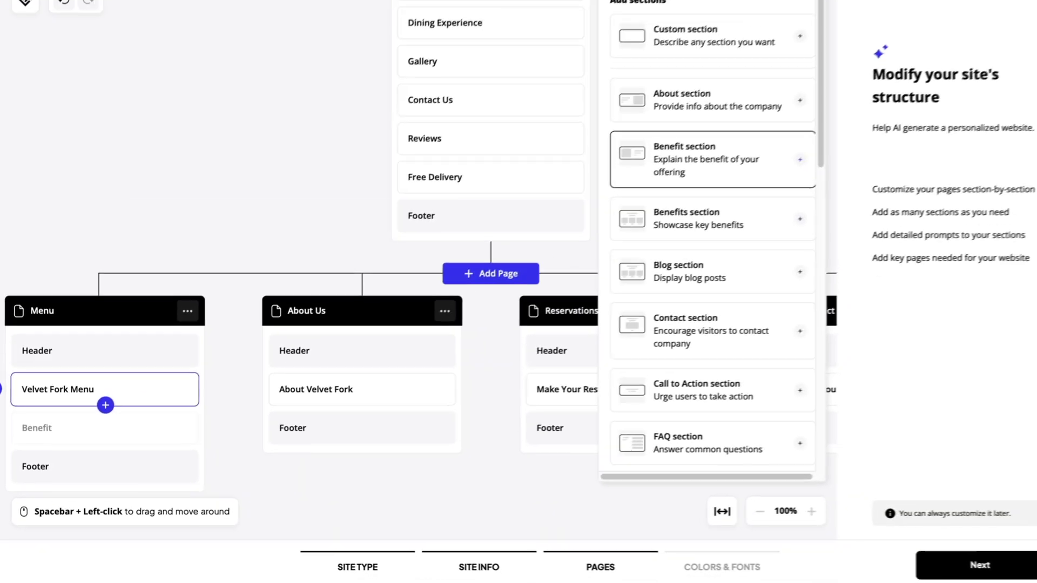
pyautogui.scroll(-4, 713, 160)
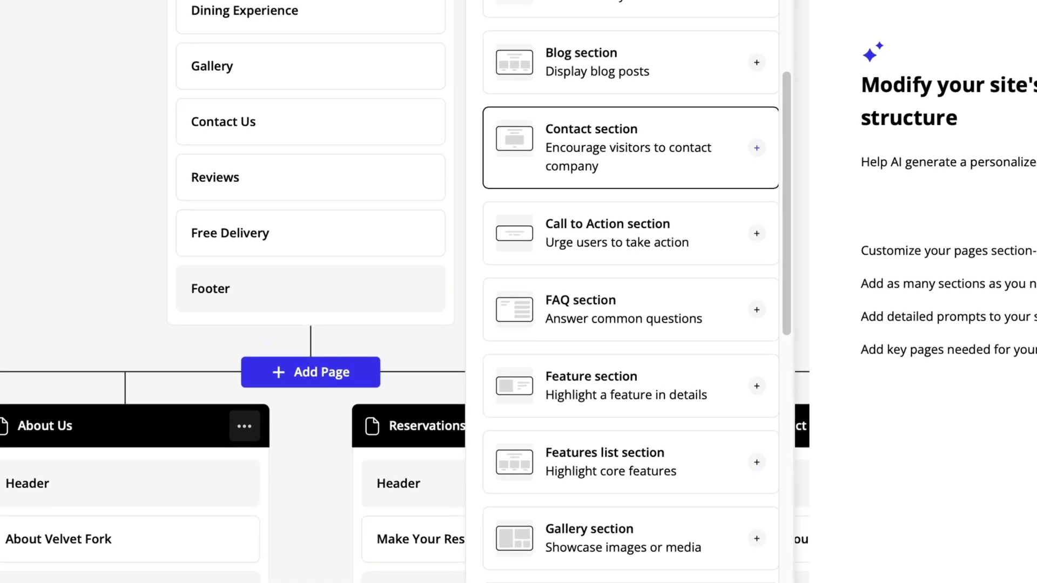
pyautogui.scroll(-3, 599, 244)
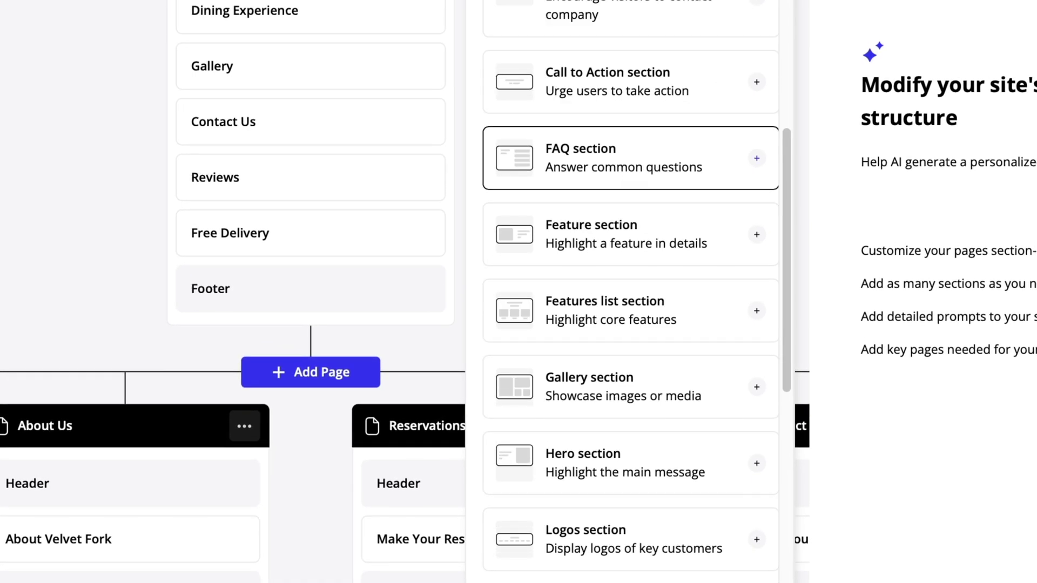
pyautogui.click(586, 318)
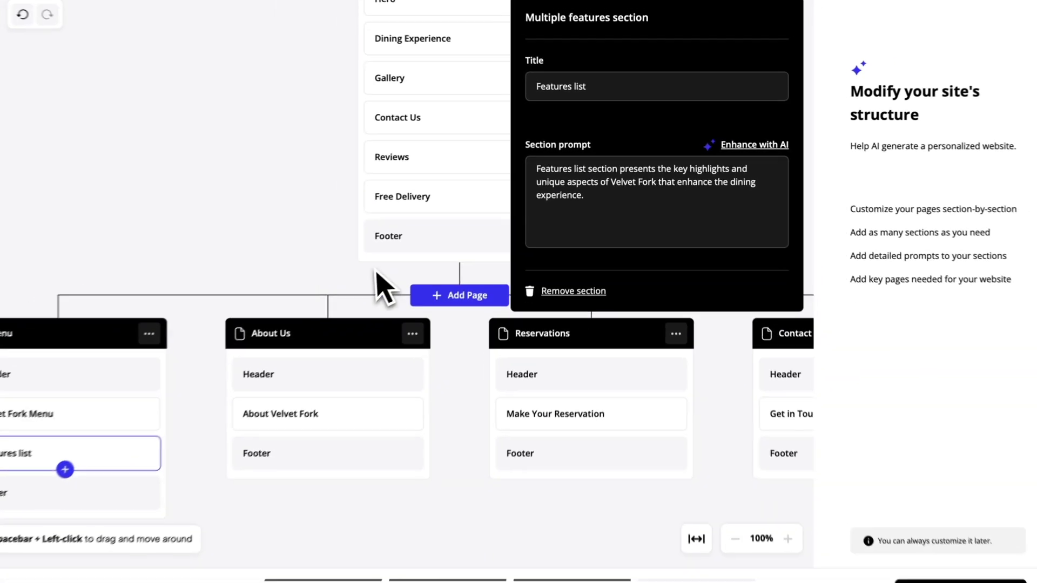
pyautogui.click(273, 345)
pyautogui.moveTo(100, 418); pyautogui.dragTo(92, 376)
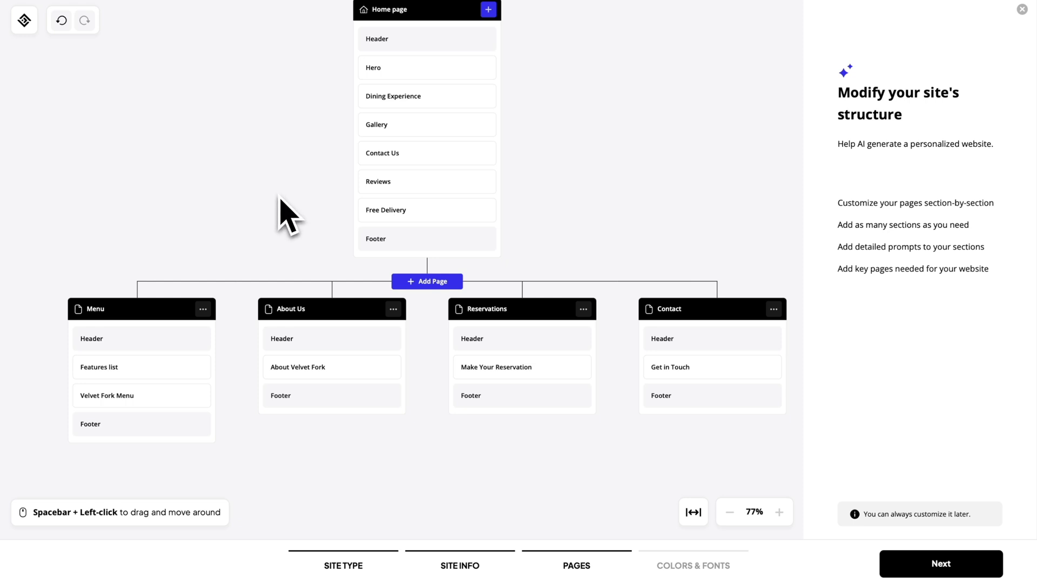
# Step: Create a page titled FAQ and move its card ahead of the Contact page
pyautogui.click(430, 286)
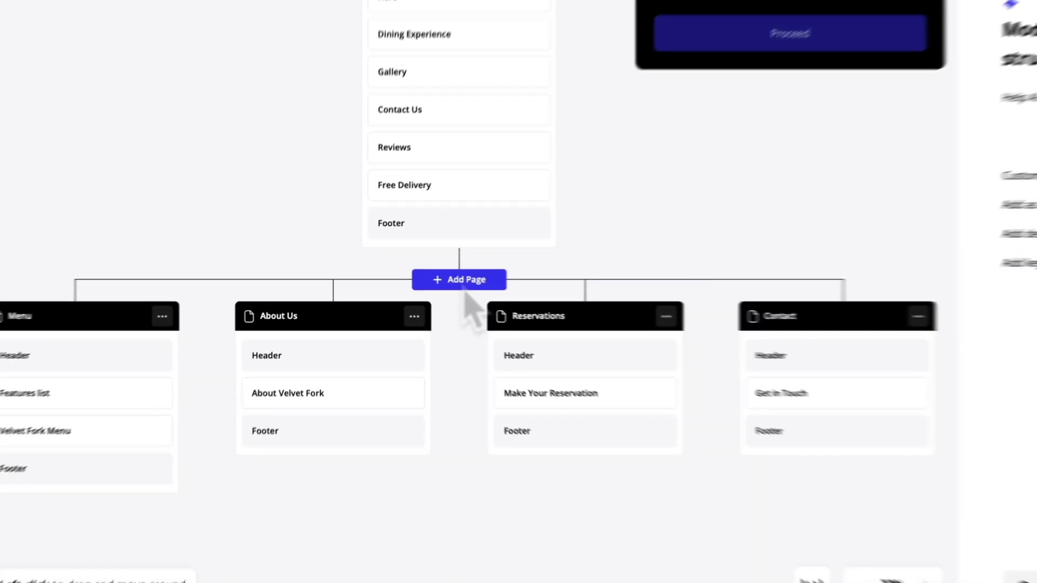
pyautogui.click(542, 65)
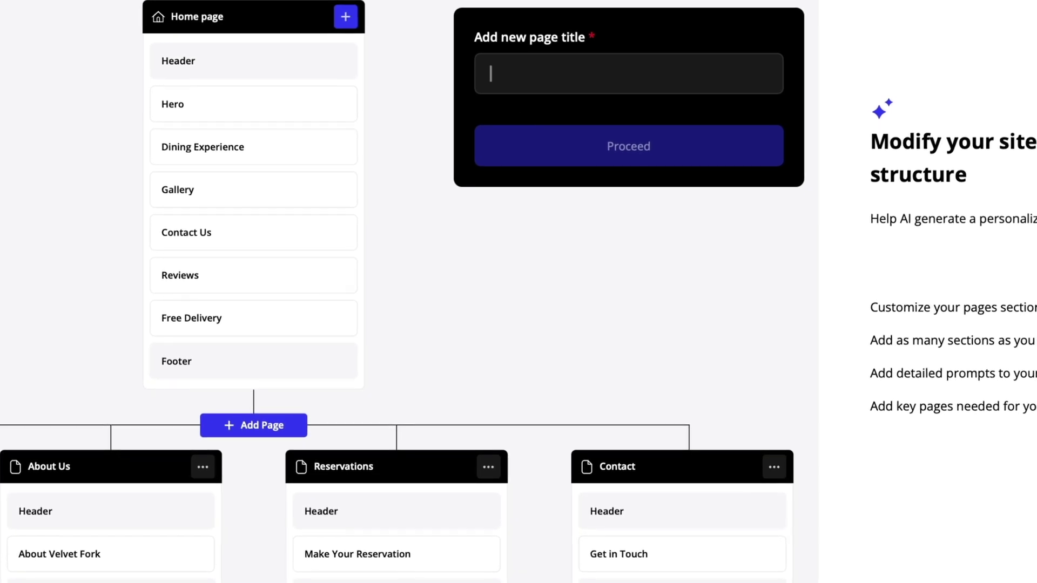
pyautogui.write('FAQ')
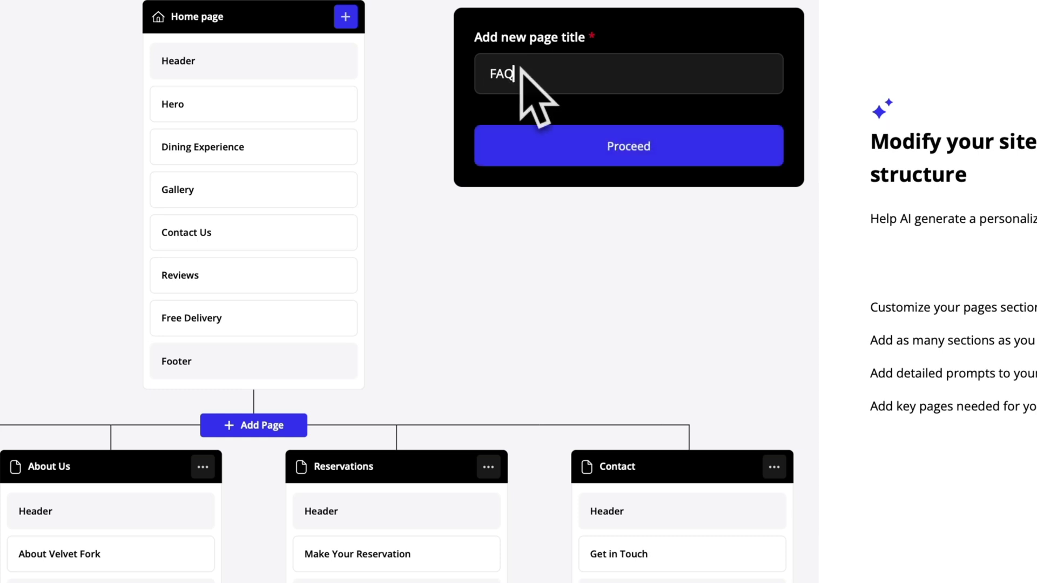
pyautogui.click(645, 160)
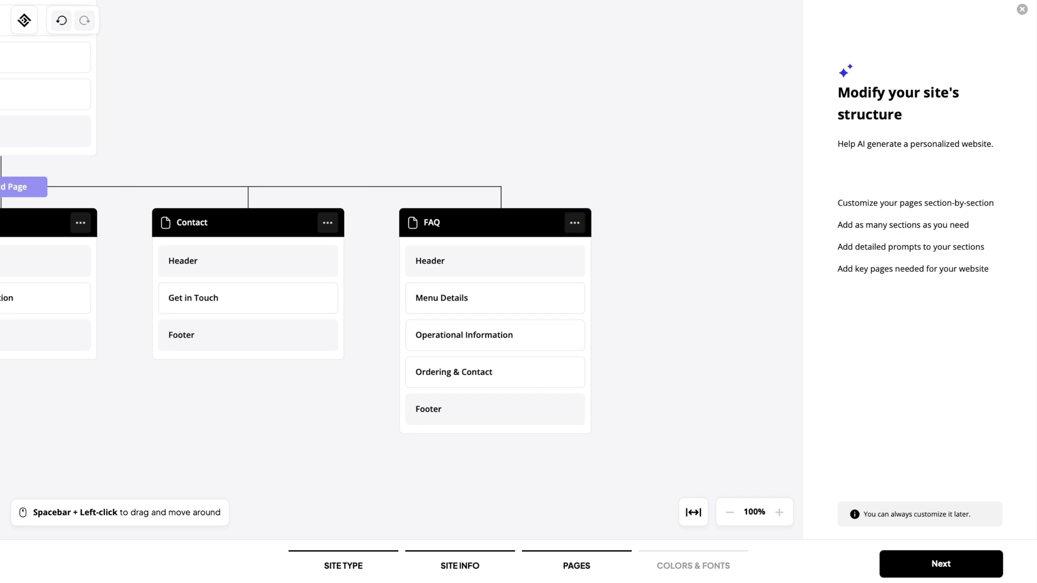
pyautogui.moveTo(379, 226)
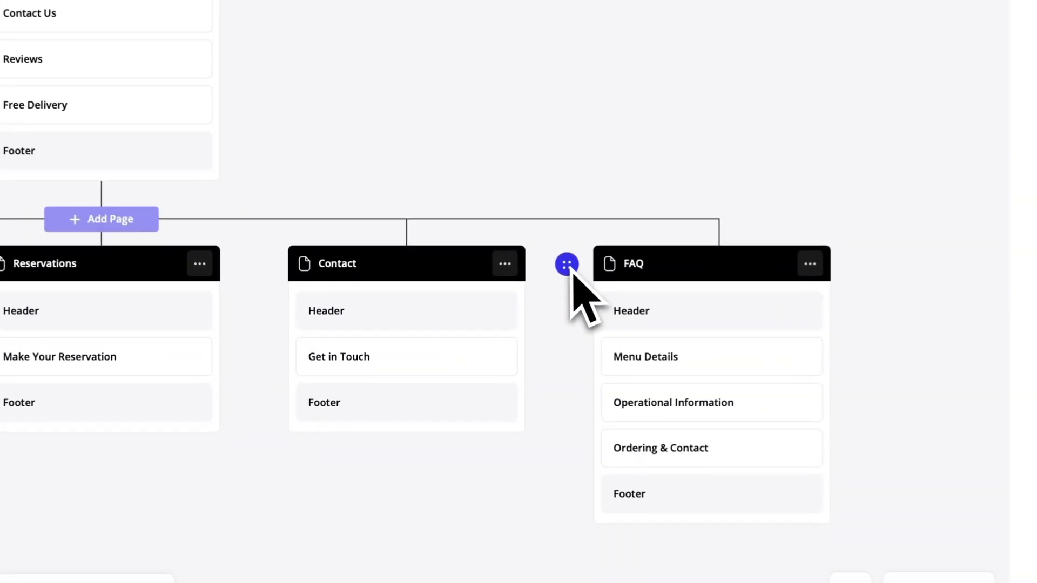
pyautogui.moveTo(580, 277); pyautogui.dragTo(280, 327)
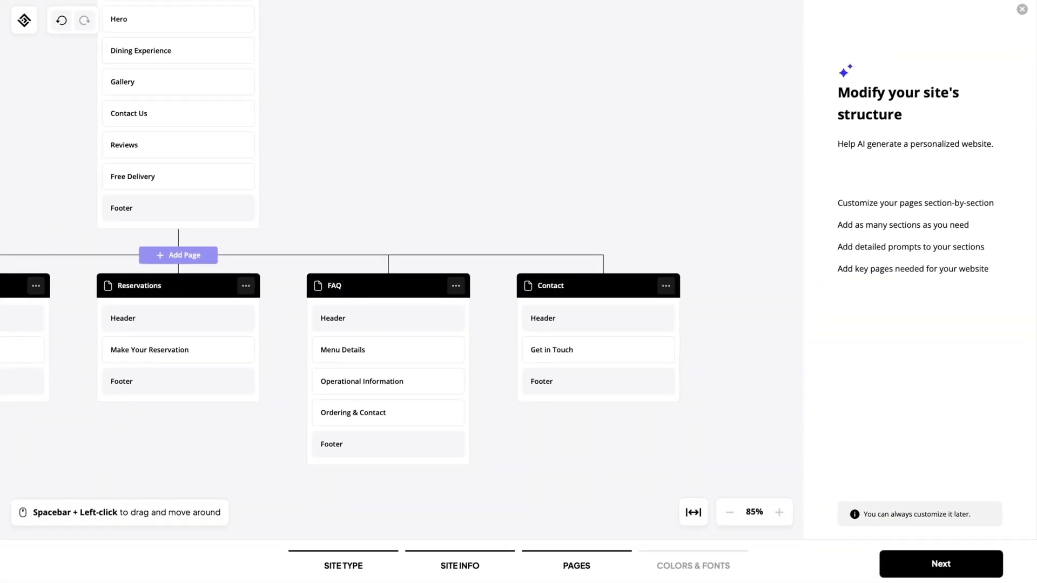
pyautogui.click(924, 564)
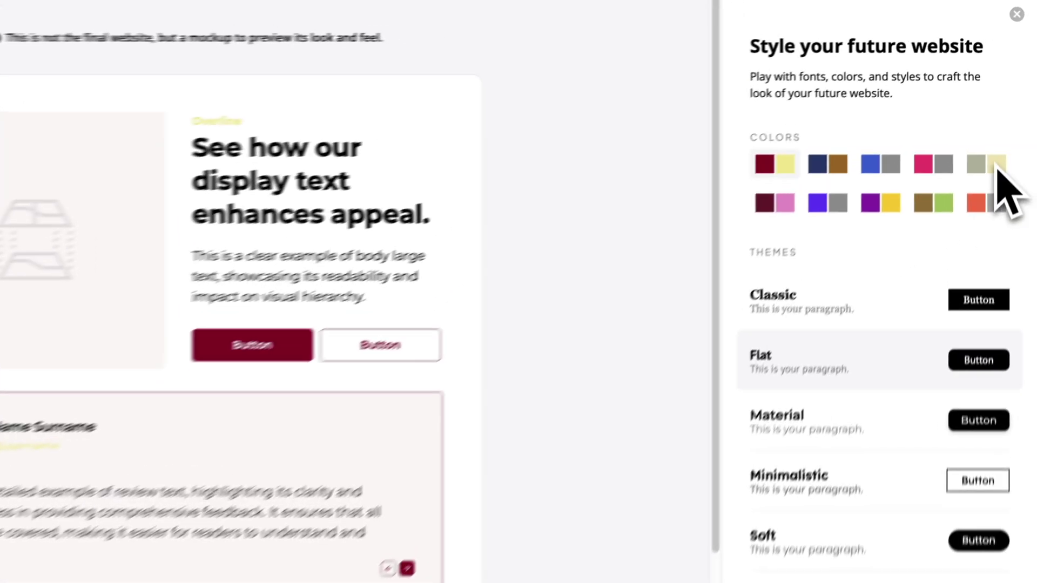
# Step: Apply the olive and yellow palette with the Material theme, then generate the website
pyautogui.click(1001, 120)
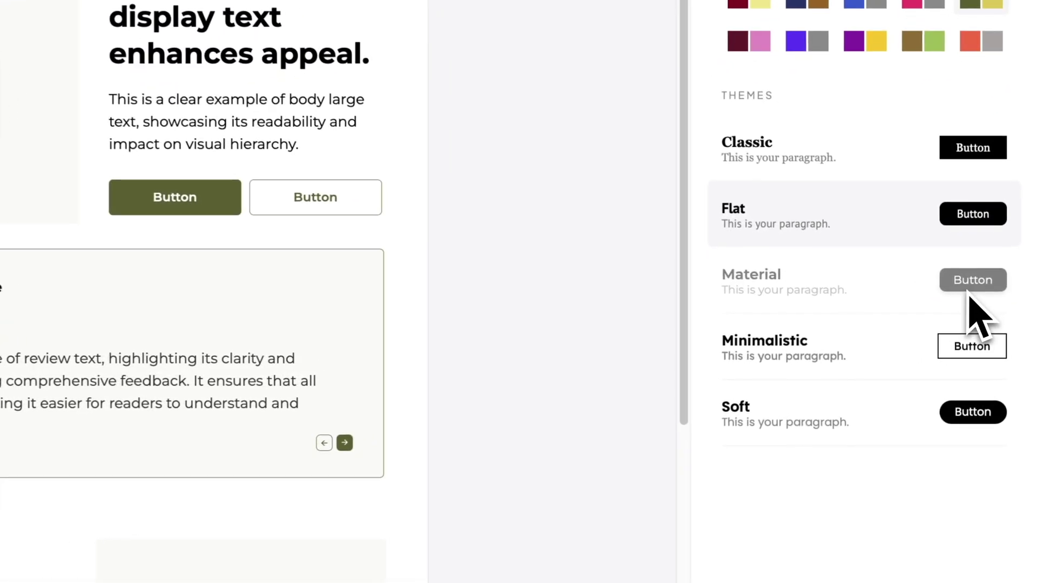
pyautogui.click(979, 292)
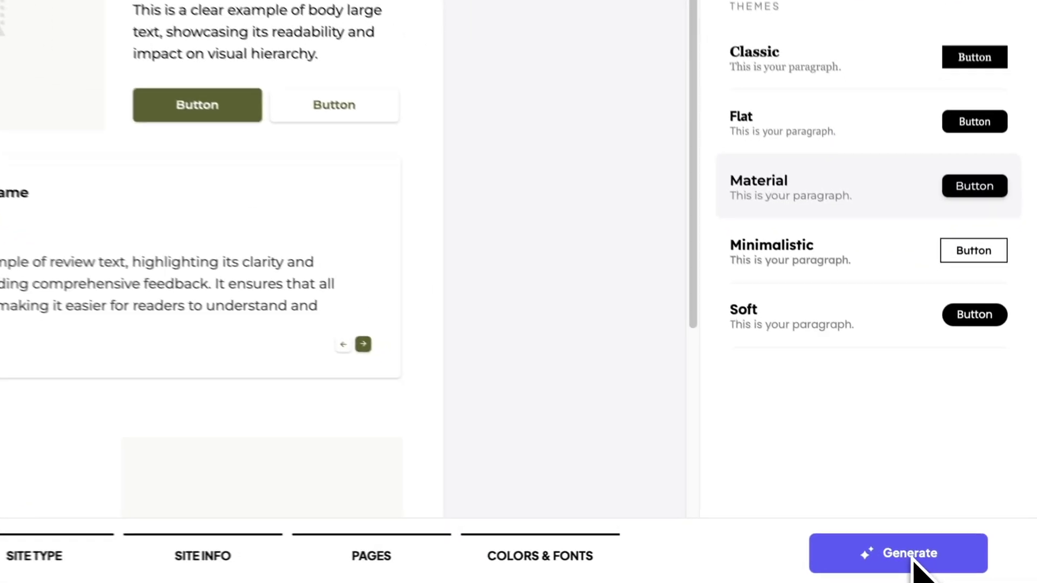
pyautogui.click(930, 563)
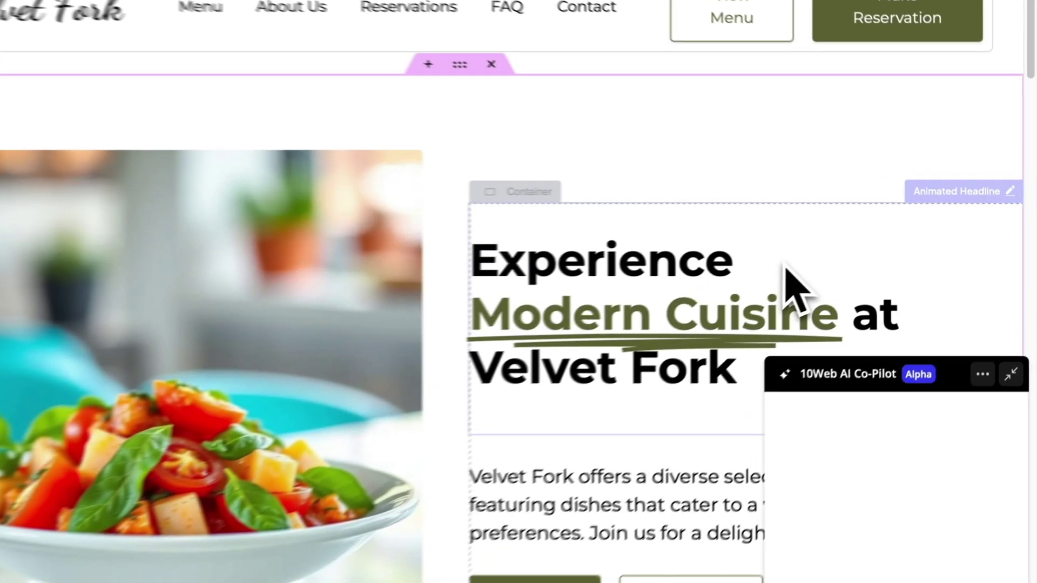
# Step: Ask the AI Co-Pilot to change the hero Animated Headline's font to 20 px
pyautogui.click(844, 295)
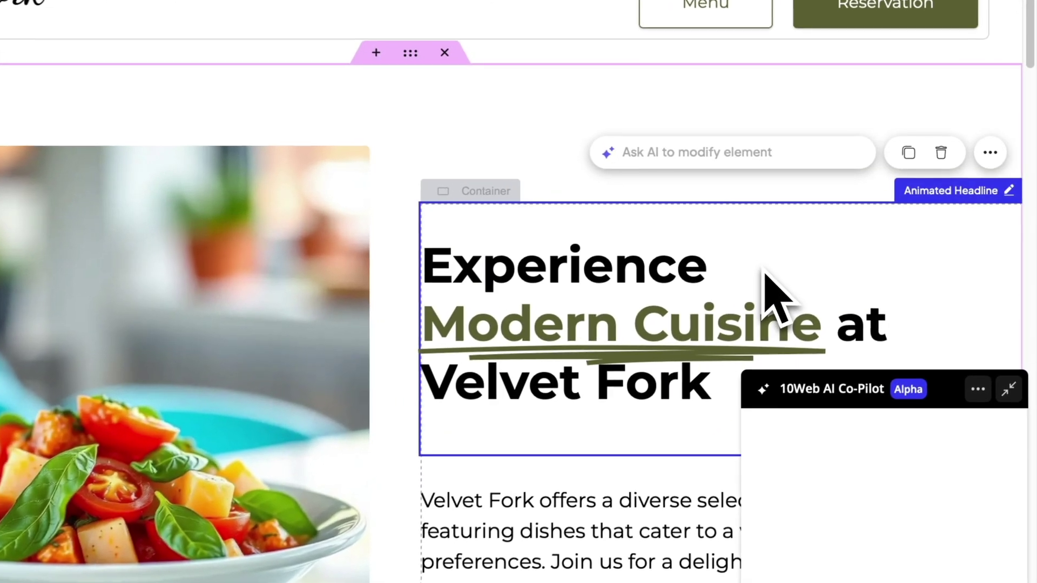
pyautogui.scroll(-1, 865, 281)
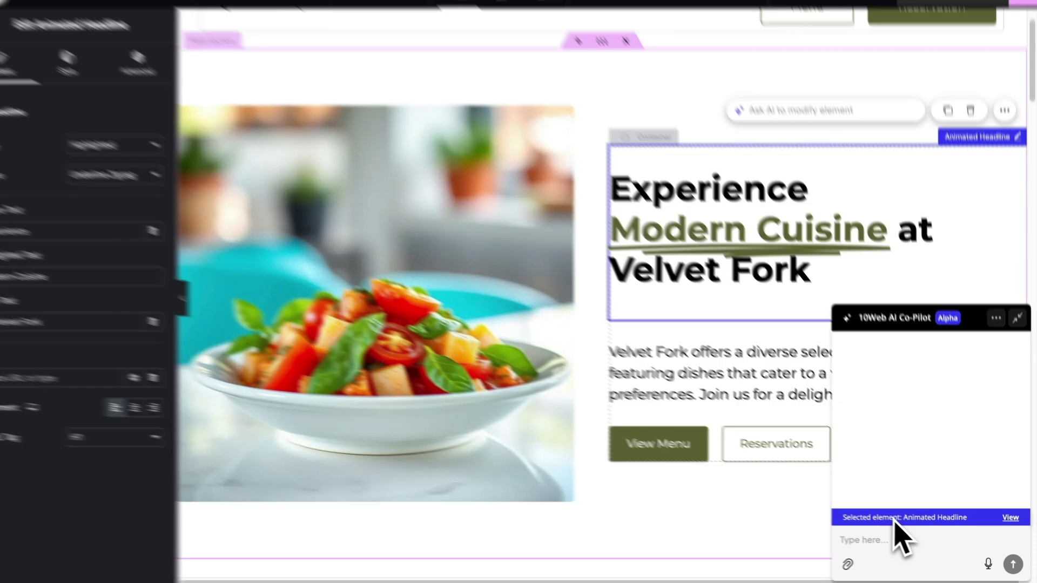
pyautogui.click(900, 546)
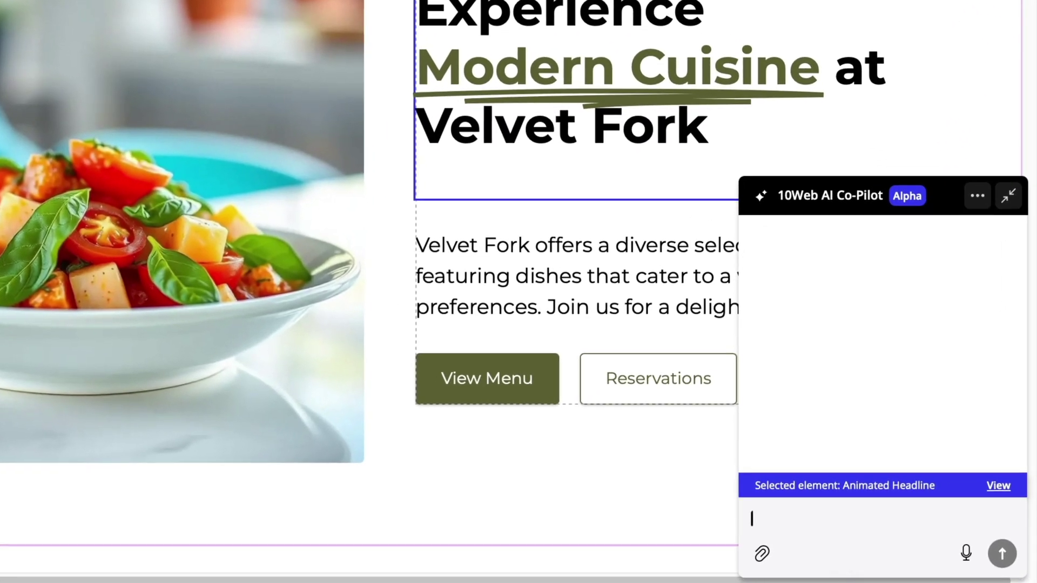
pyautogui.write('Change the font to 20 px')
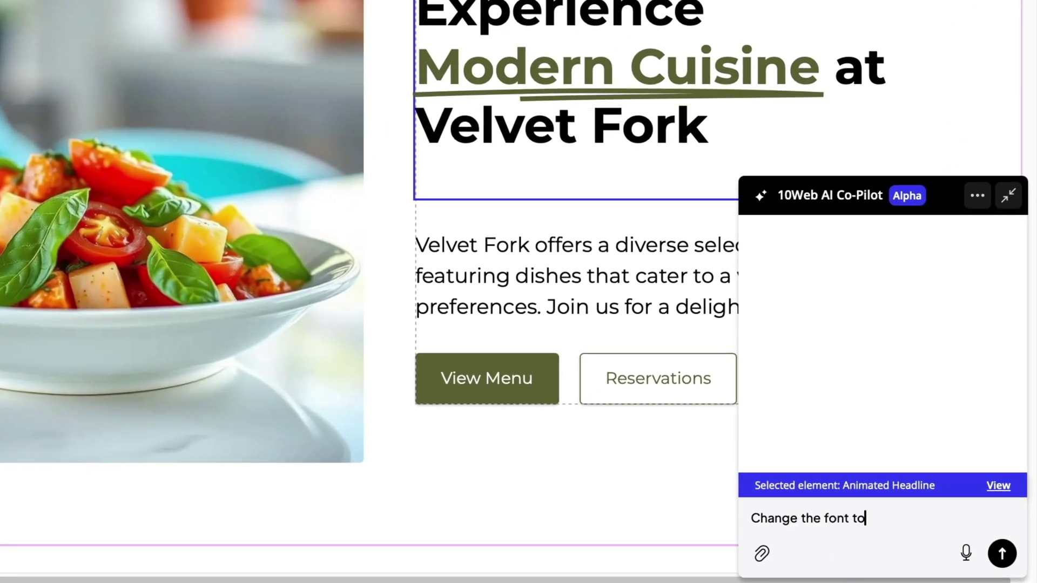
pyautogui.press('Return')
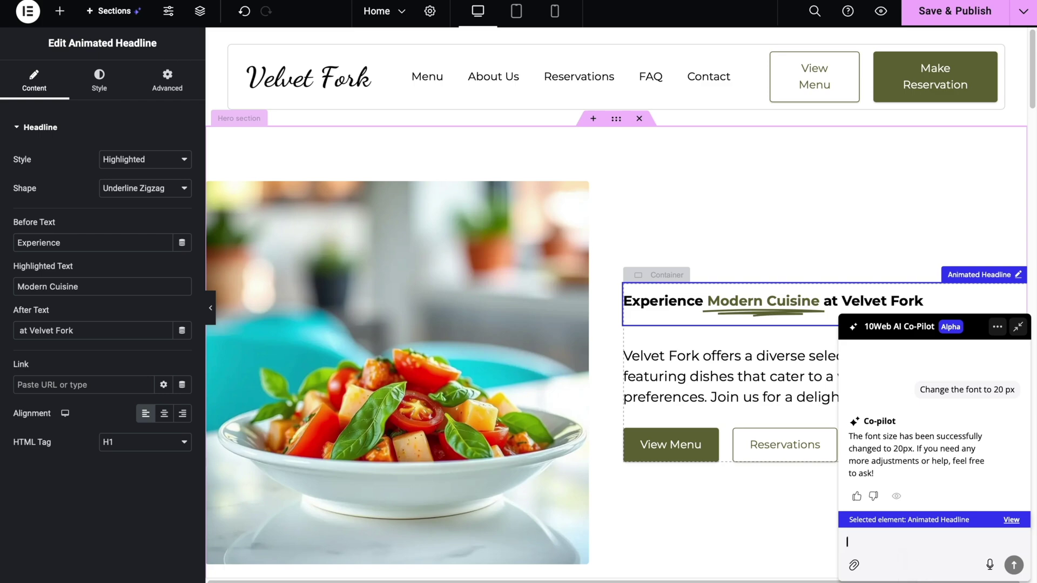
pyautogui.scroll(-15, 767, 351)
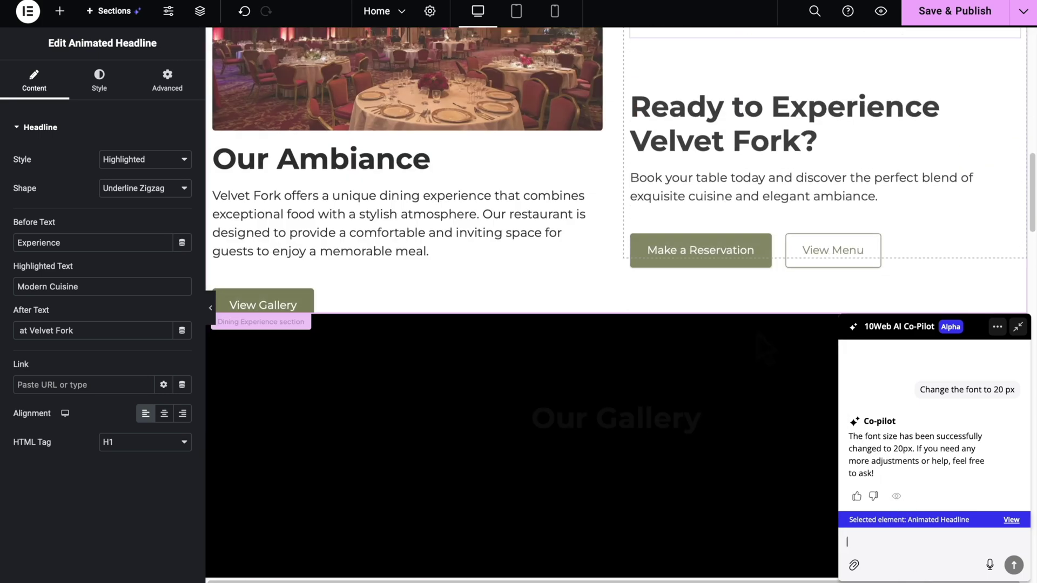
pyautogui.scroll(-15, 616, 302)
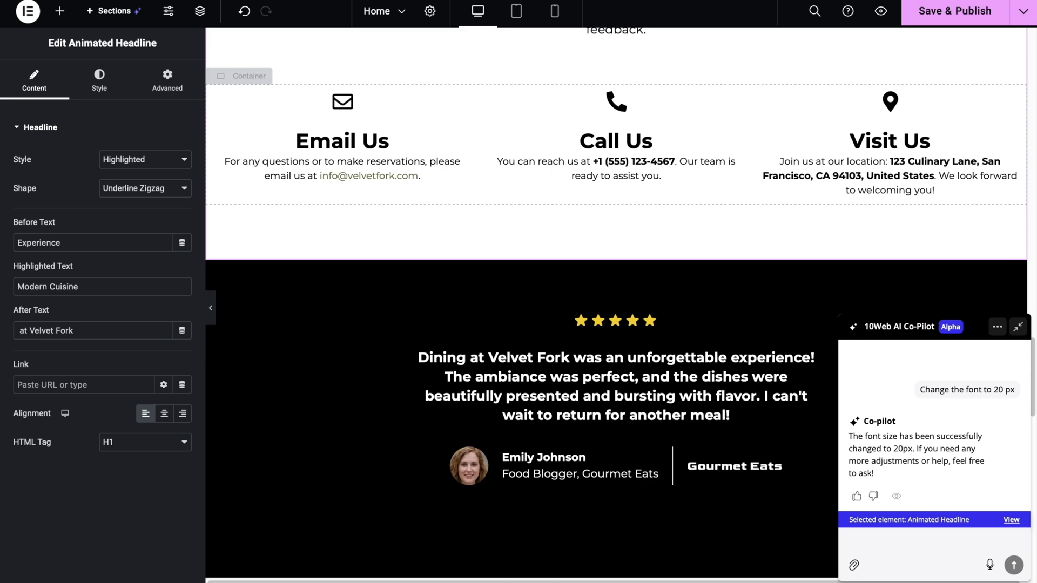
pyautogui.scroll(-10, 761, 341)
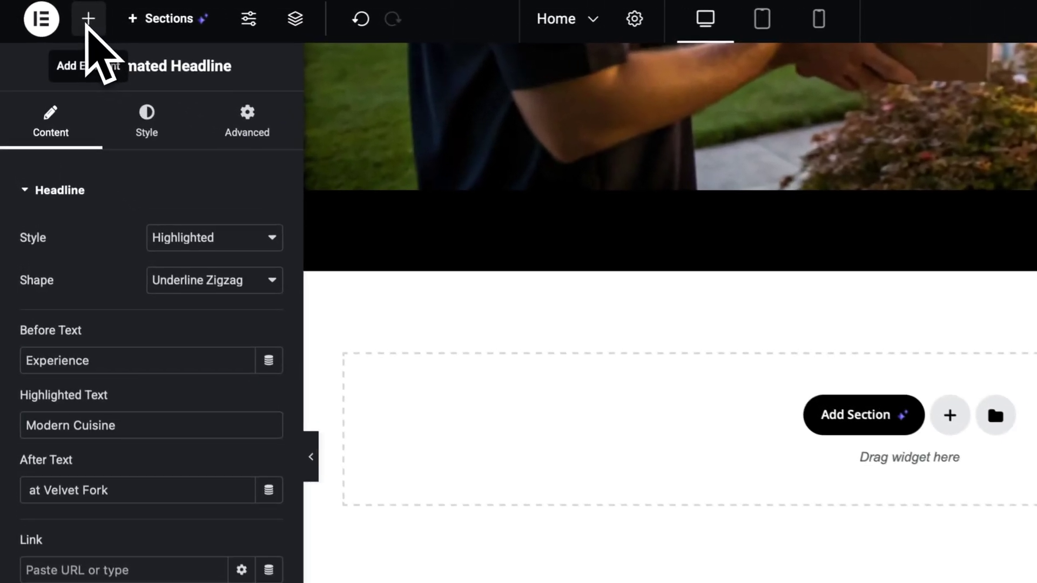
pyautogui.click(59, 10)
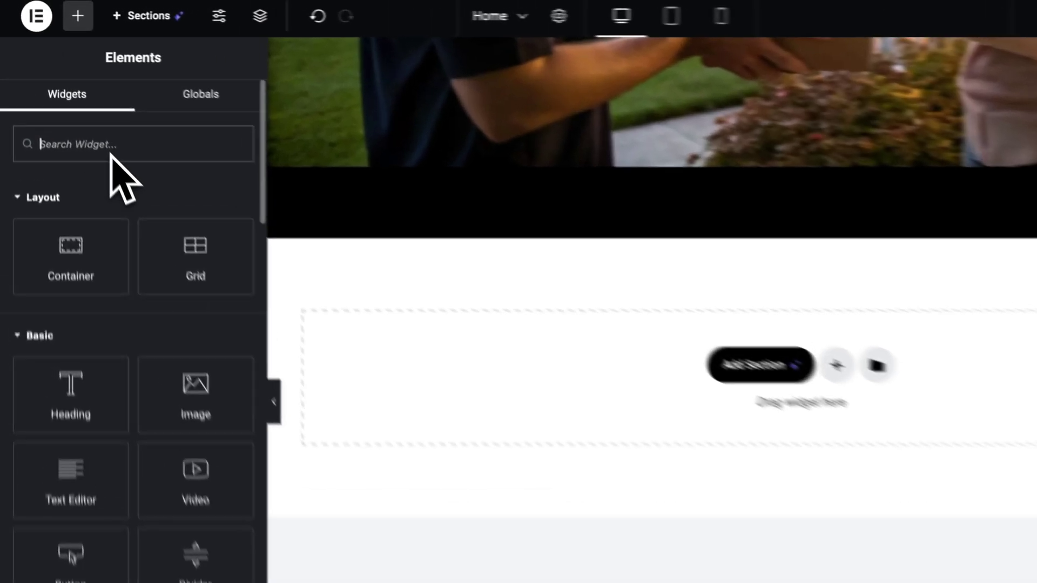
# Step: Add a Call to Action widget at the bottom of the page
pyautogui.write('call')
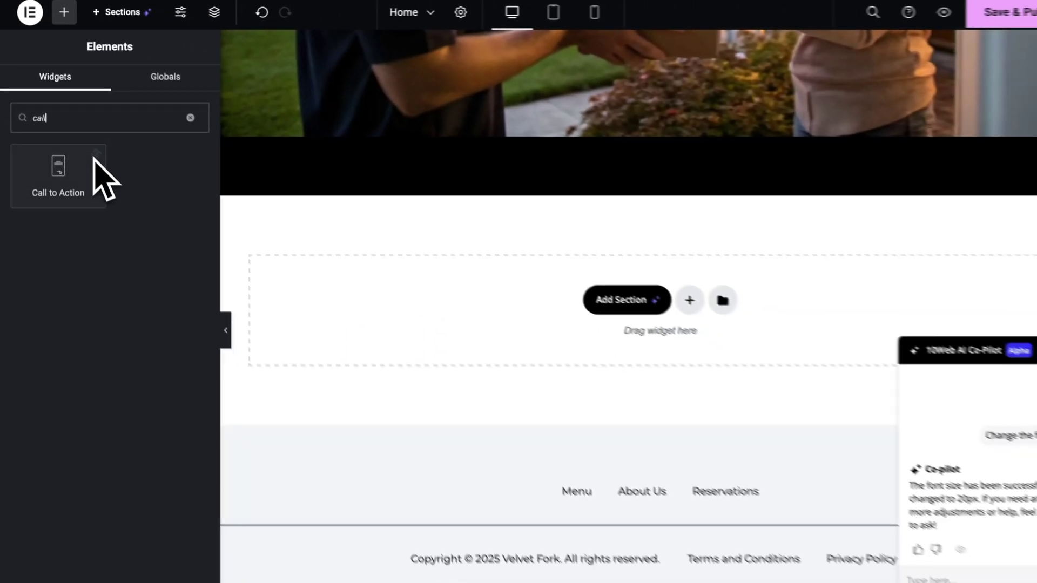
pyautogui.moveTo(124, 254); pyautogui.dragTo(383, 400)
pyautogui.moveTo(108, 210); pyautogui.dragTo(646, 293)
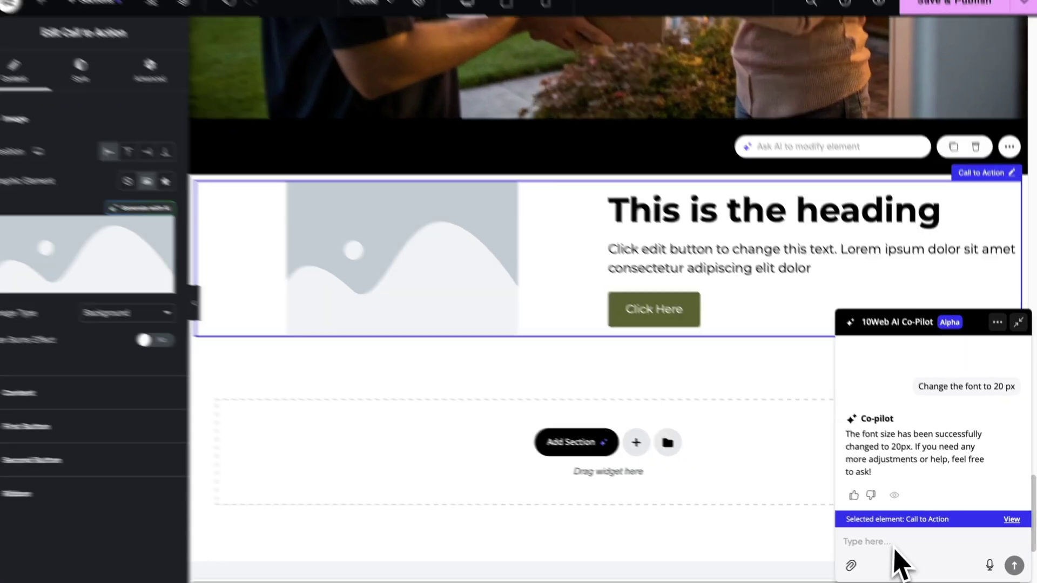
# Step: Ask the Co-Pilot to make the widget a CTA for hiring waiters
pyautogui.click(894, 549)
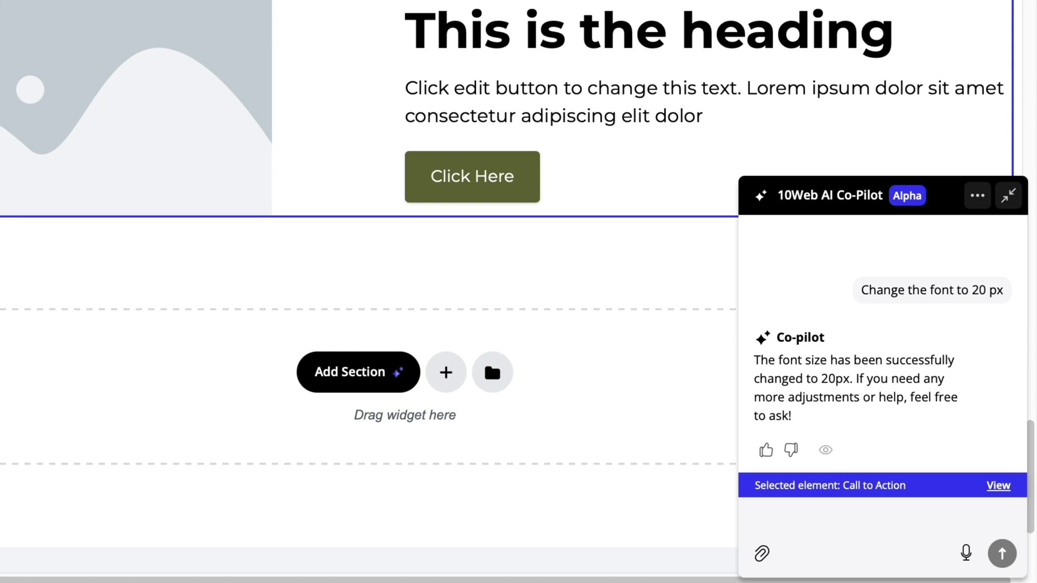
pyautogui.write('Change the conte')
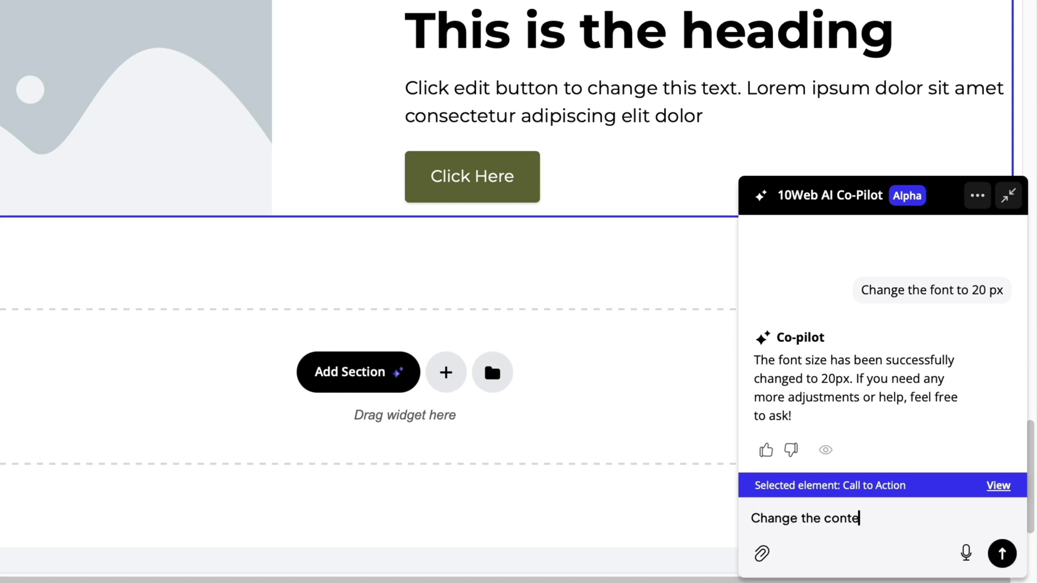
pyautogui.write('nt of this widget so it would ')
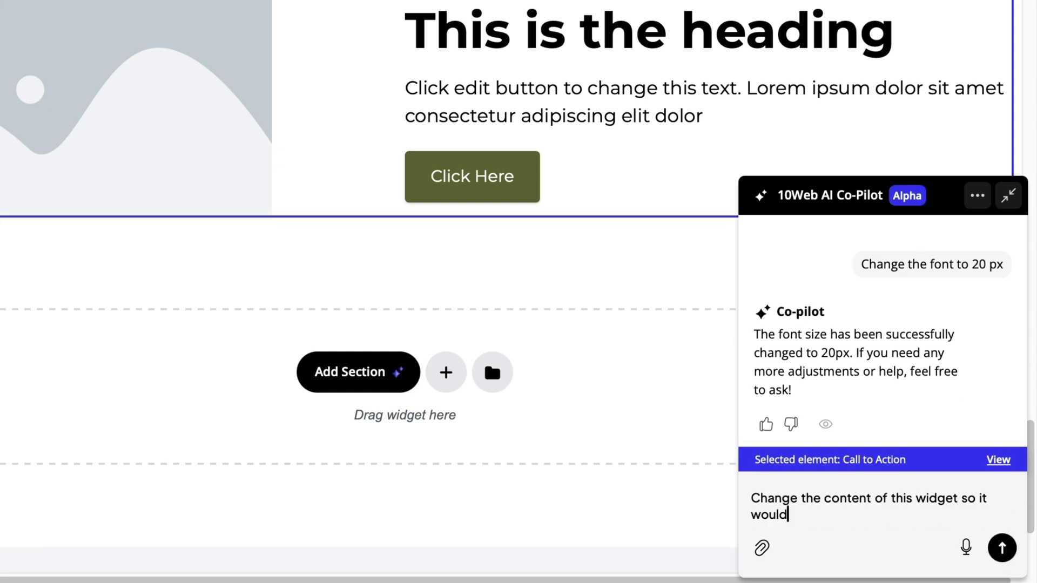
pyautogui.write('b')
pyautogui.press('BackSpace')
pyautogui.write('be a CTA for hiring waiters')
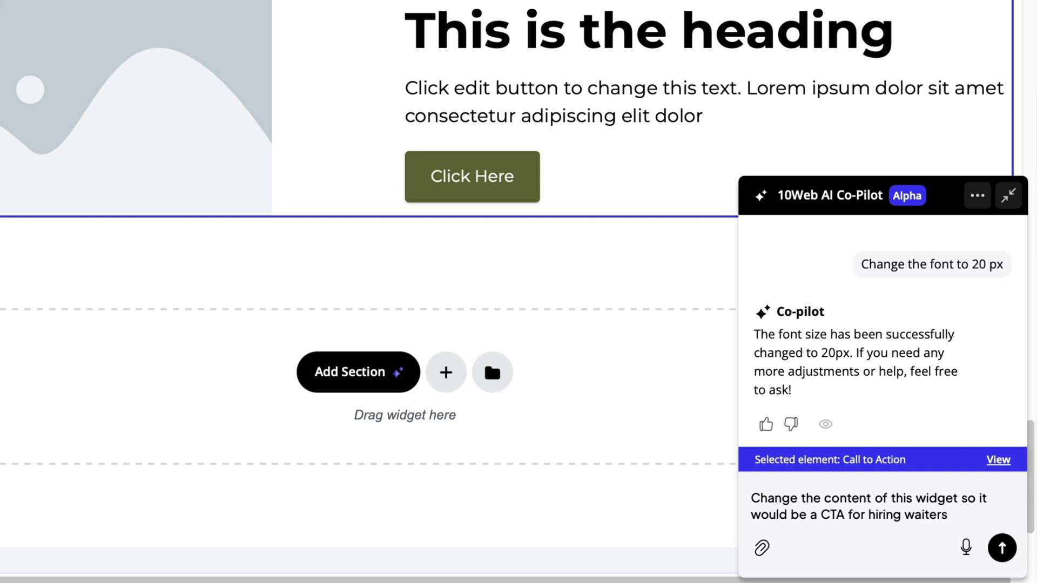
pyautogui.click(1001, 548)
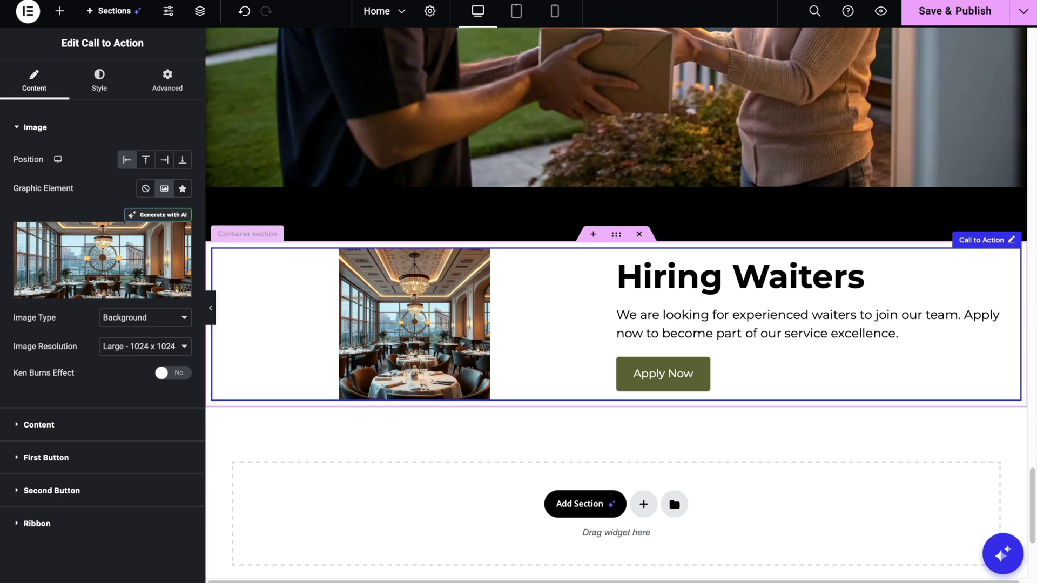
# Step: Scroll up to the Dining Experience section and select the Call to Action with the ballroom photo
pyautogui.scroll(5, 616, 303)
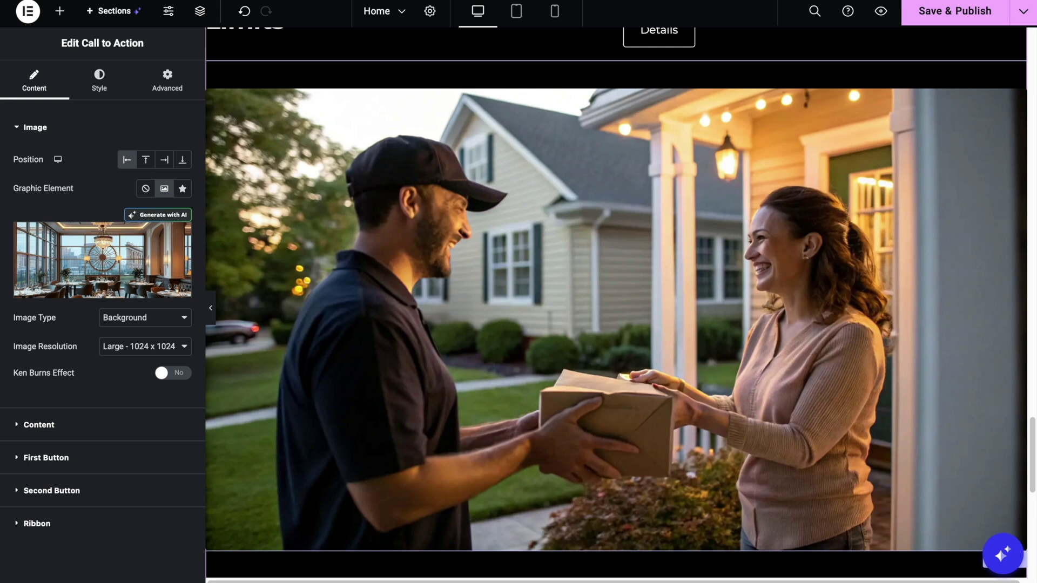
pyautogui.scroll(5, 816, 324)
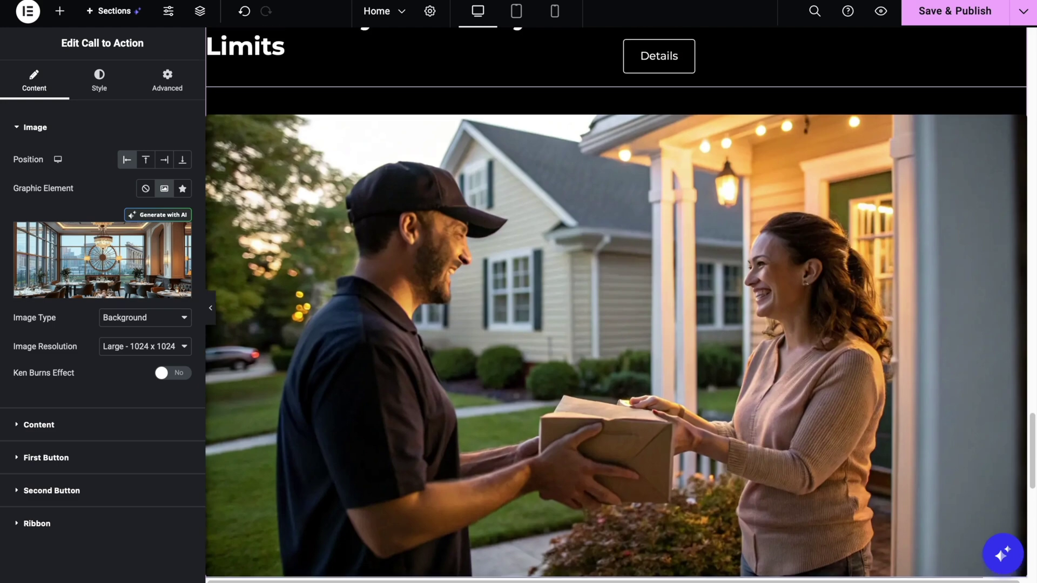
pyautogui.scroll(15, 815, 329)
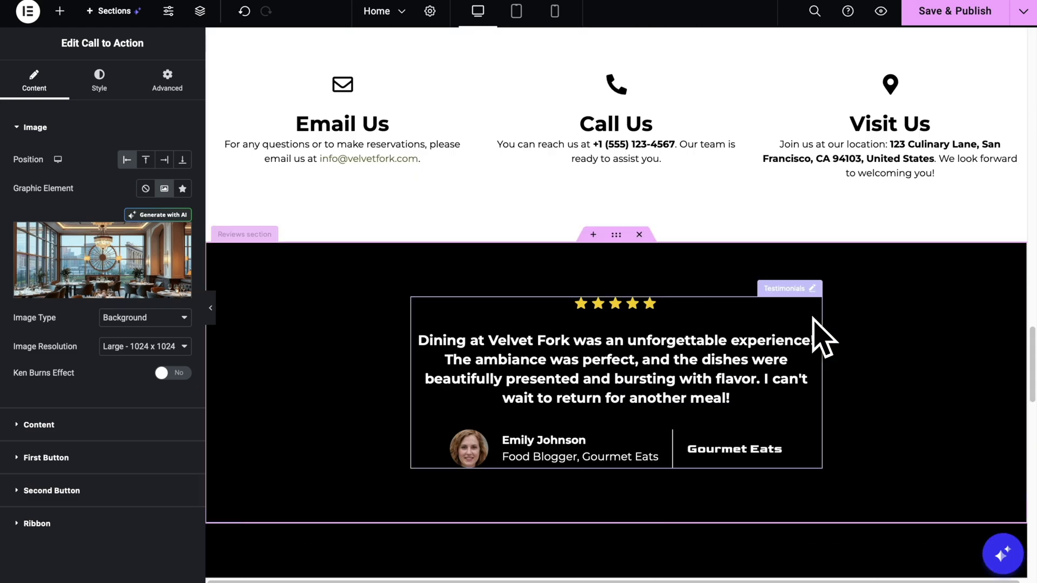
pyautogui.scroll(15, 821, 337)
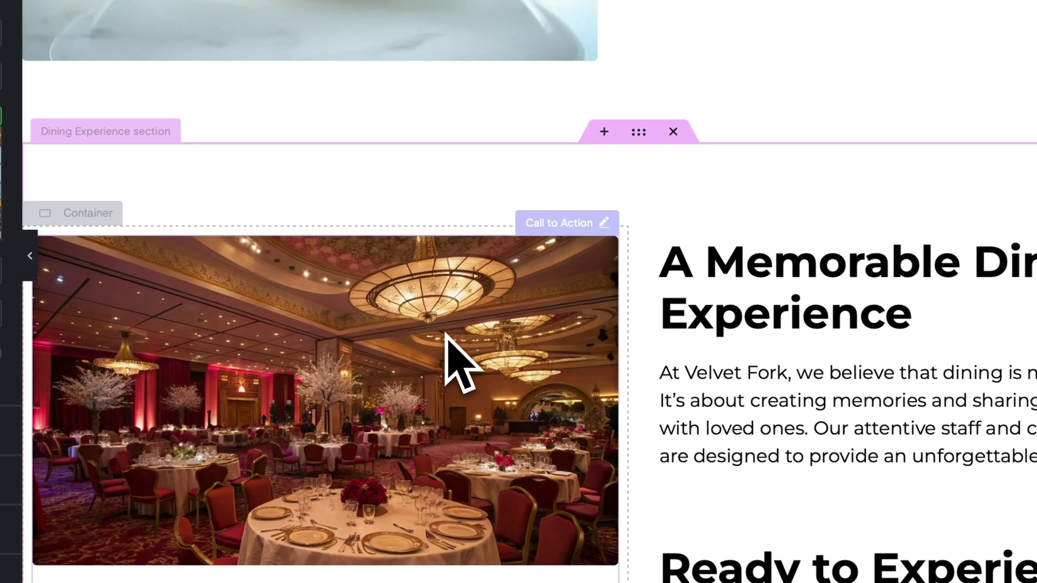
pyautogui.click(447, 334)
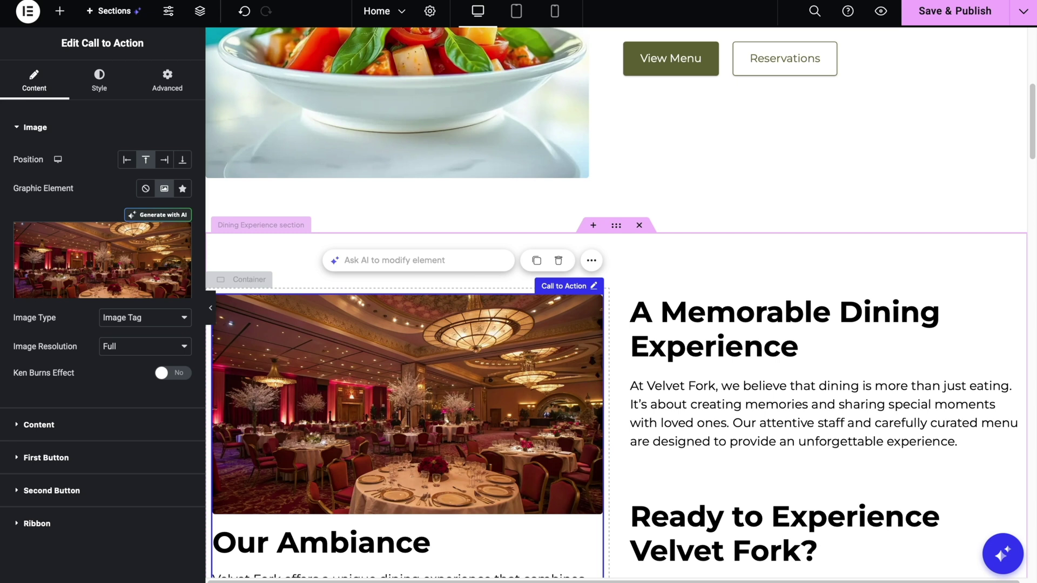
pyautogui.moveTo(162, 241)
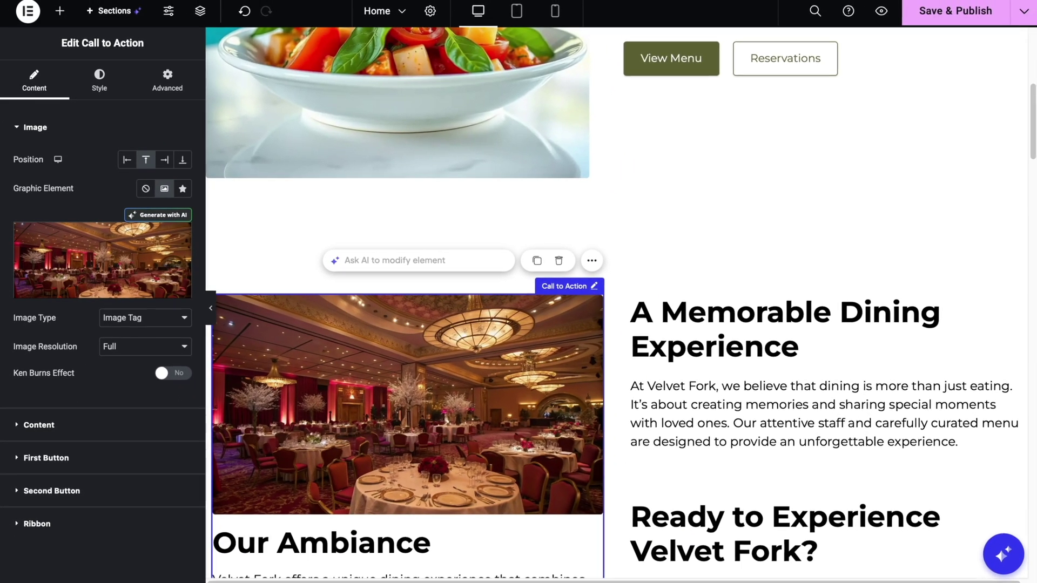
# Step: Generate AI images from the prompt 'A realistic image of inside of a modern restaurant'
pyautogui.click(241, 250)
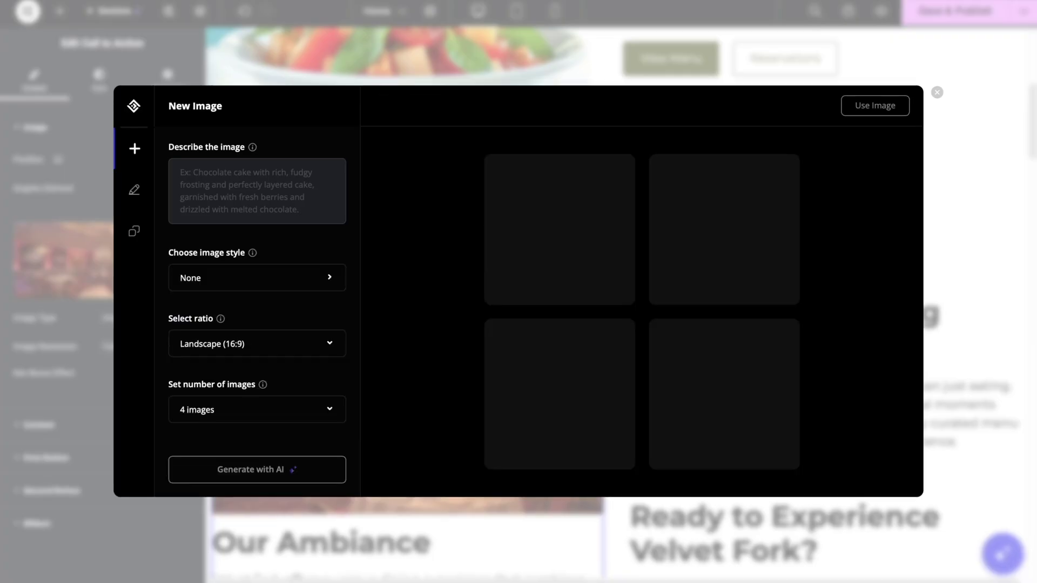
pyautogui.click(231, 208)
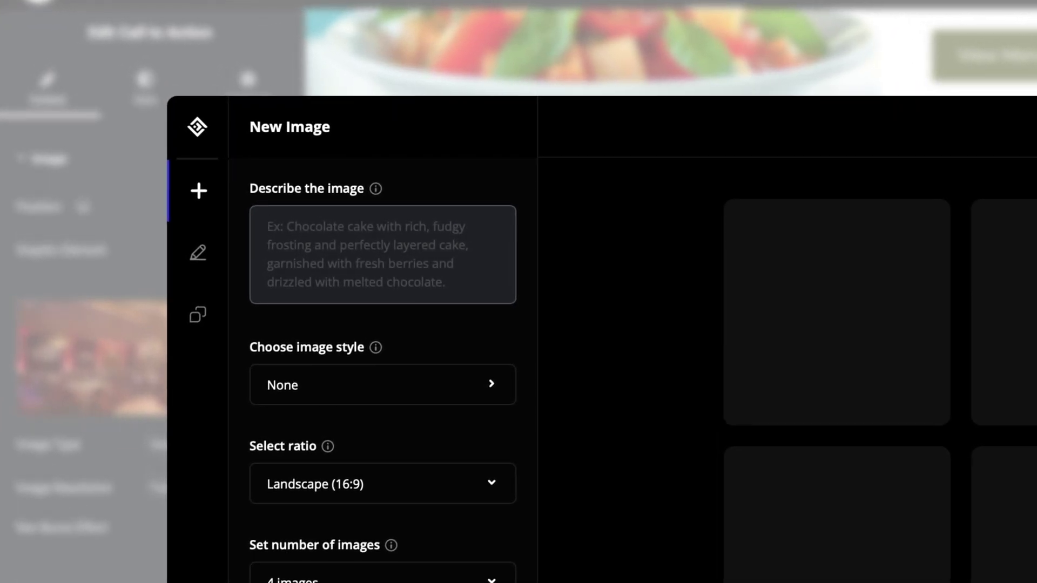
pyautogui.write('A reali')
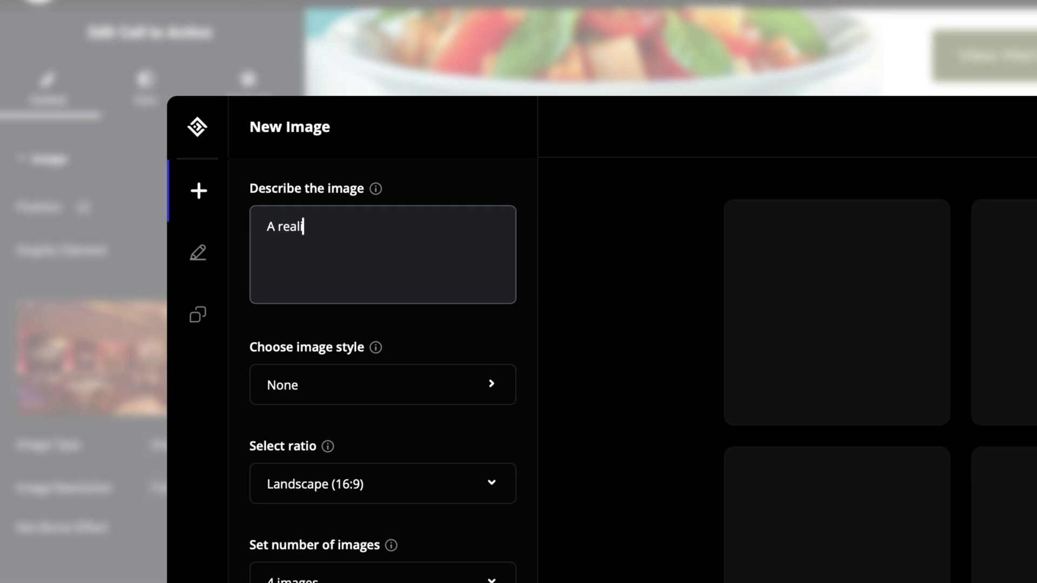
pyautogui.write('stic image of inside of a')
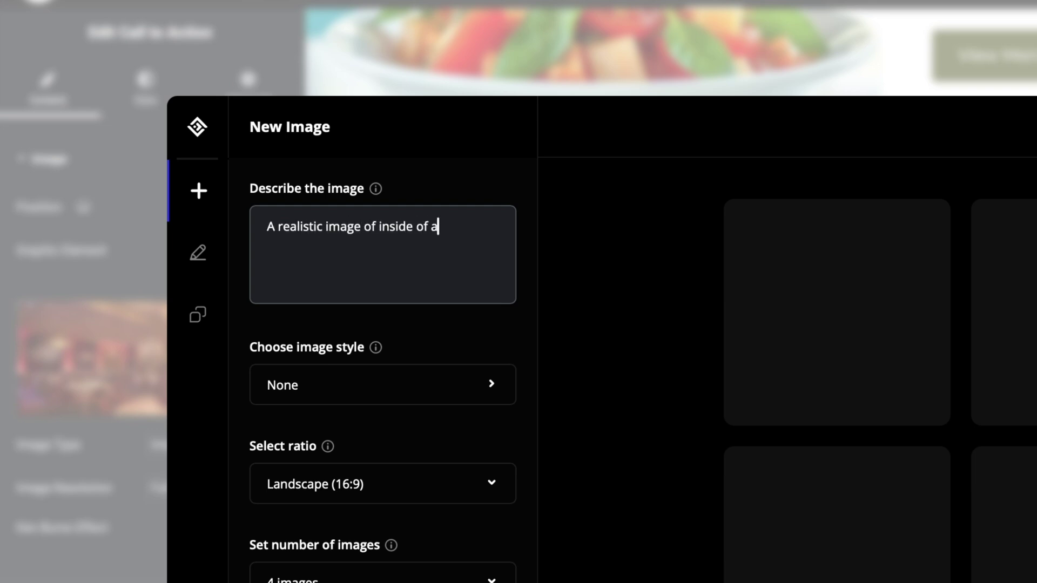
pyautogui.write(' modern restaurant')
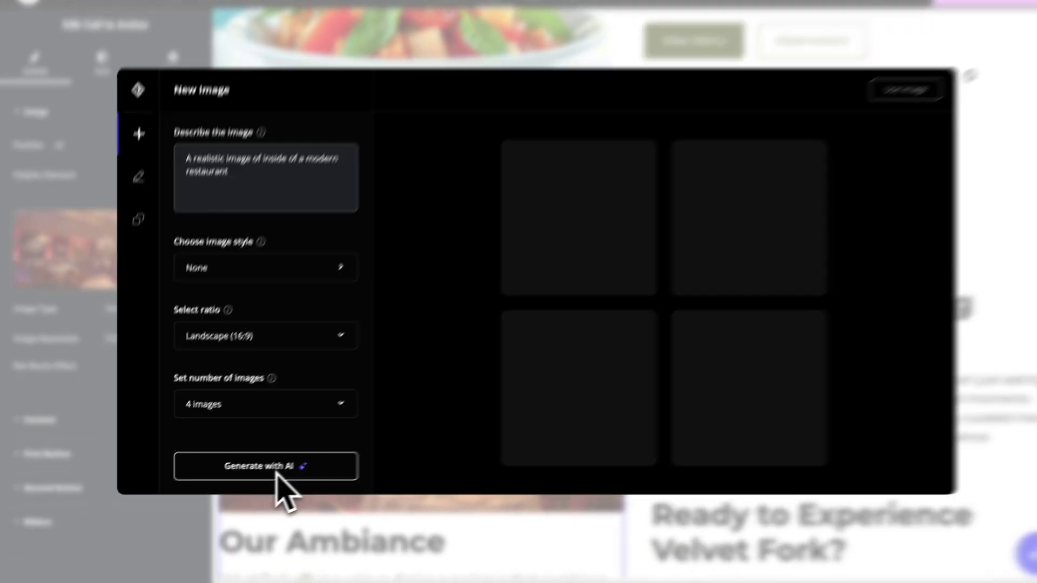
pyautogui.click(300, 526)
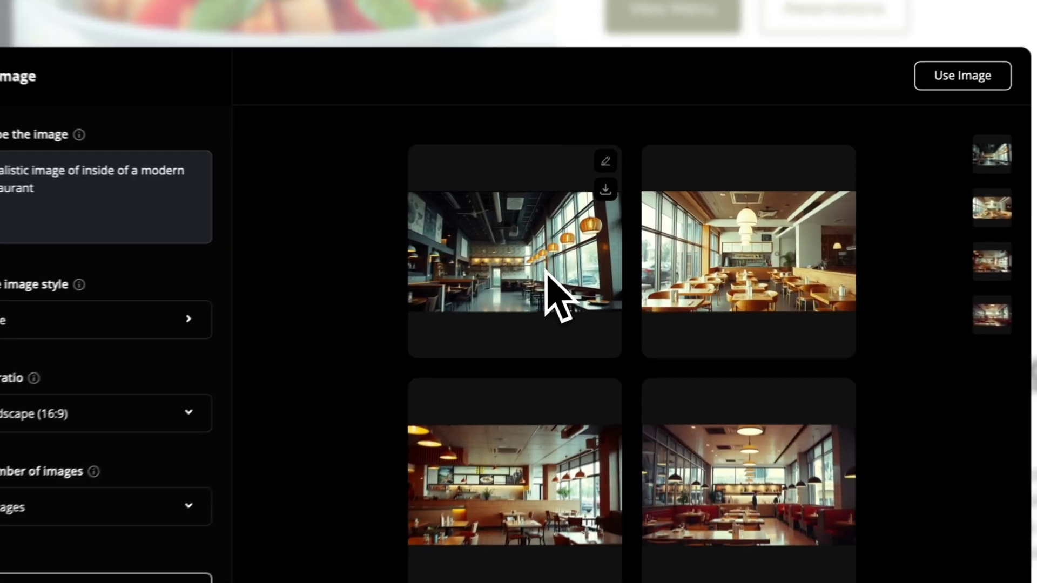
# Step: Choose the dark restaurant interior with hanging lamps and use it on the page
pyautogui.click(584, 246)
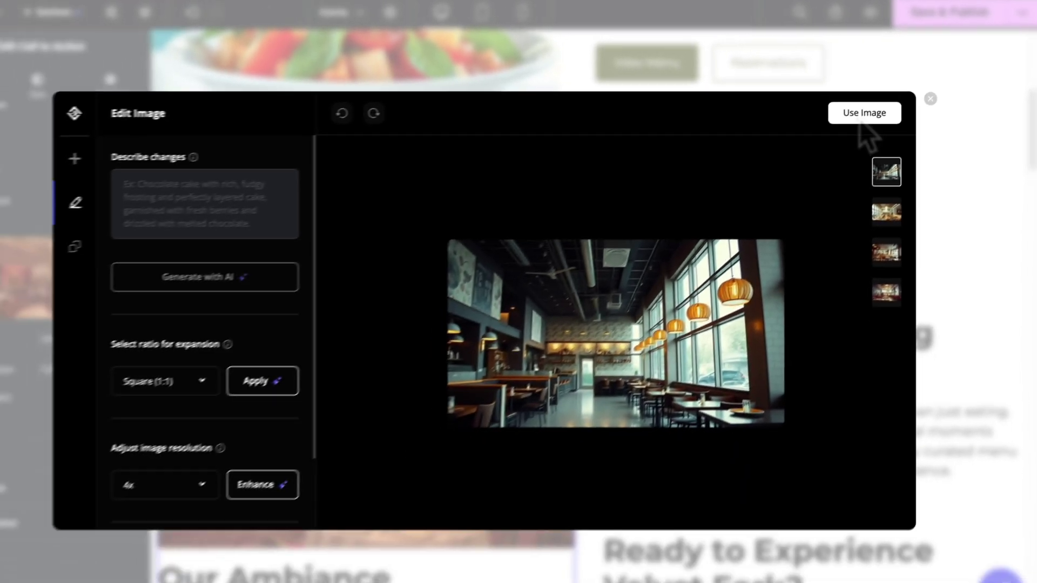
pyautogui.click(862, 120)
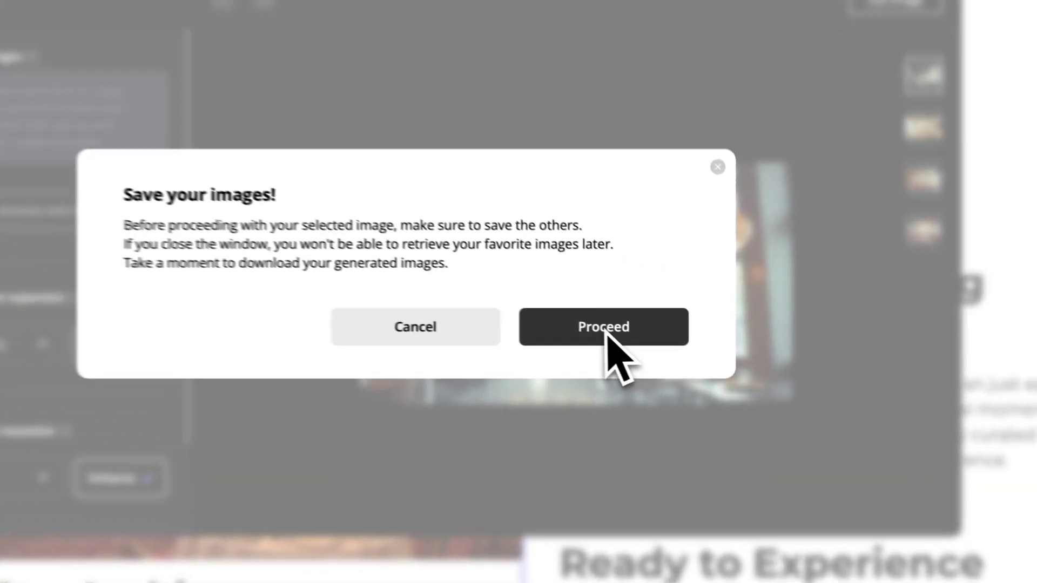
pyautogui.click(606, 330)
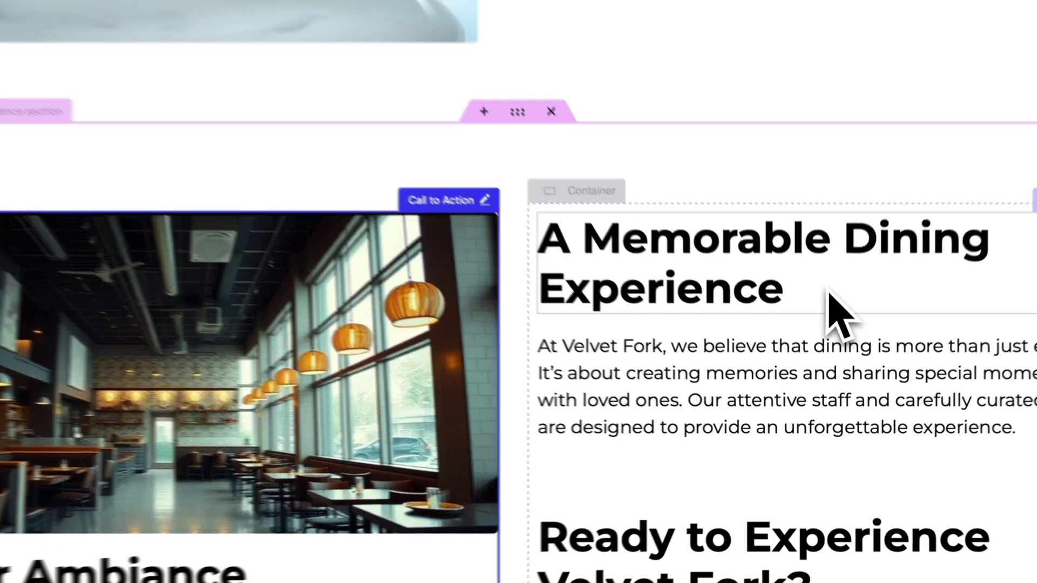
# Step: Select the 'A Memorable Dining Experience' heading next to the new interior photo
pyautogui.click(829, 296)
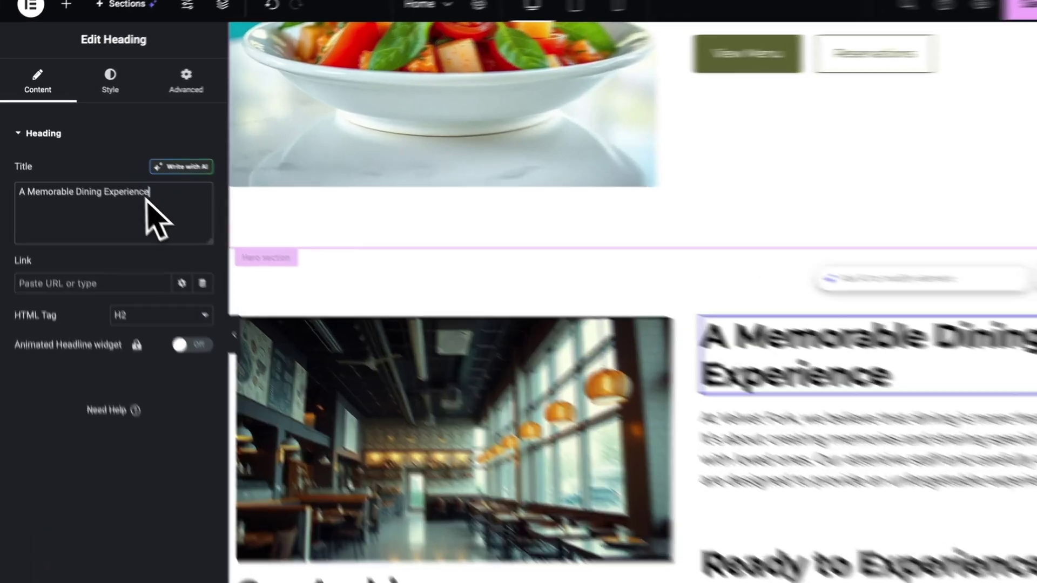
# Step: Retitle the heading 'Fine Dining' and bring up AI writing for the paragraph below
pyautogui.moveTo(148, 199); pyautogui.dragTo(3, 200)
pyautogui.write('Fine ')
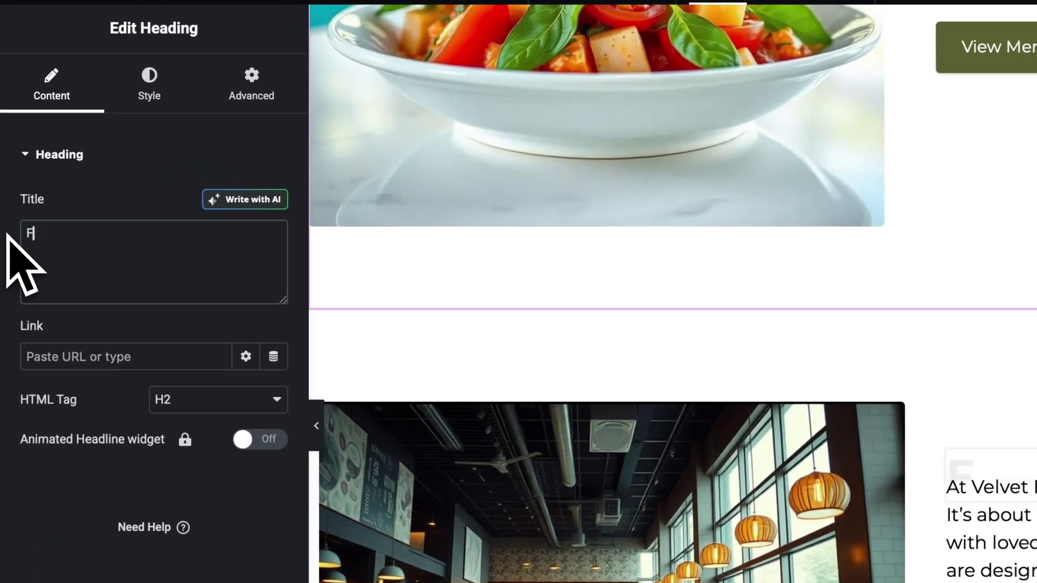
pyautogui.write('Dining')
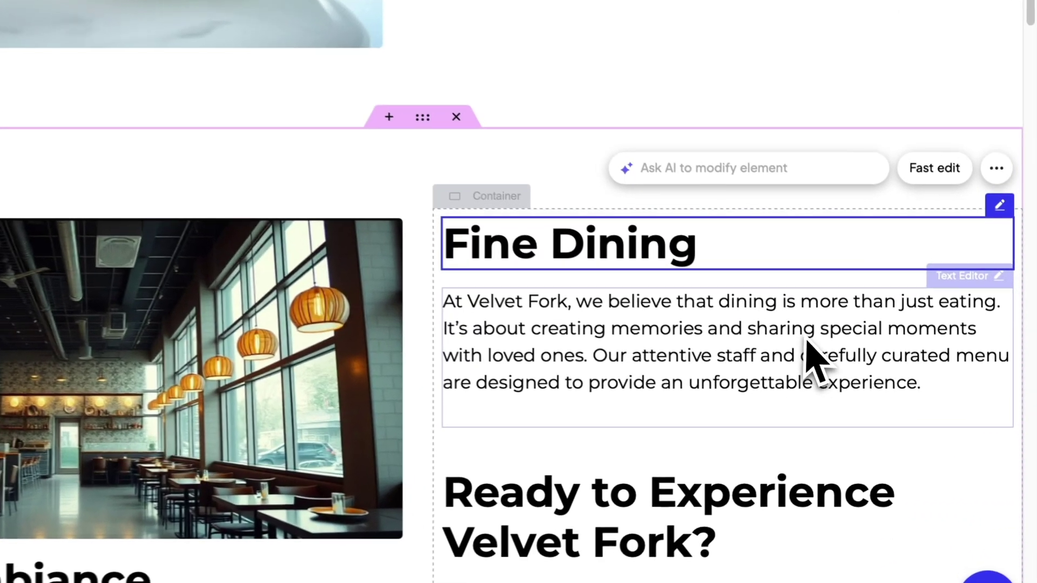
pyautogui.click(918, 393)
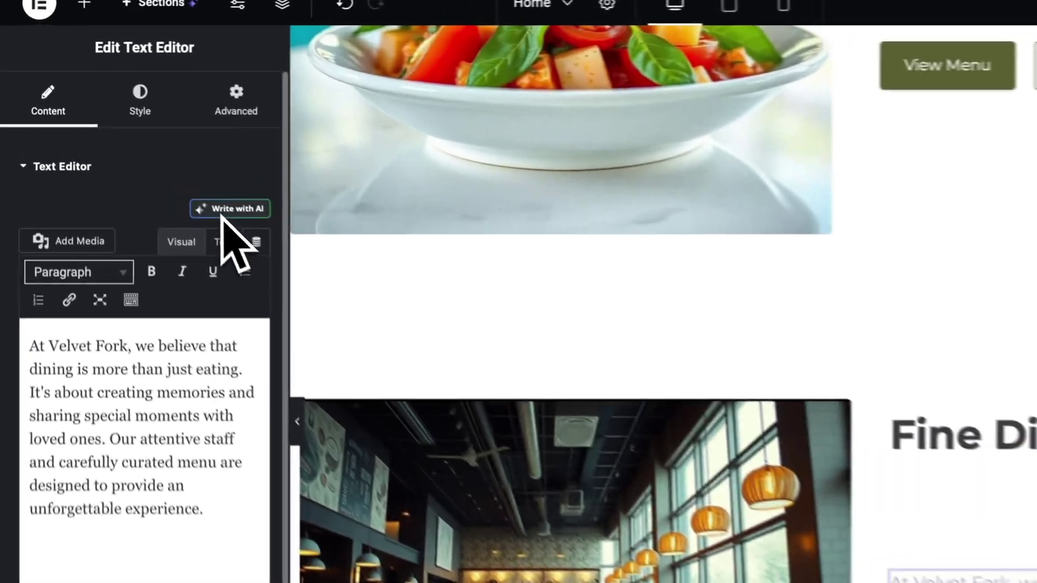
pyautogui.click(122, 146)
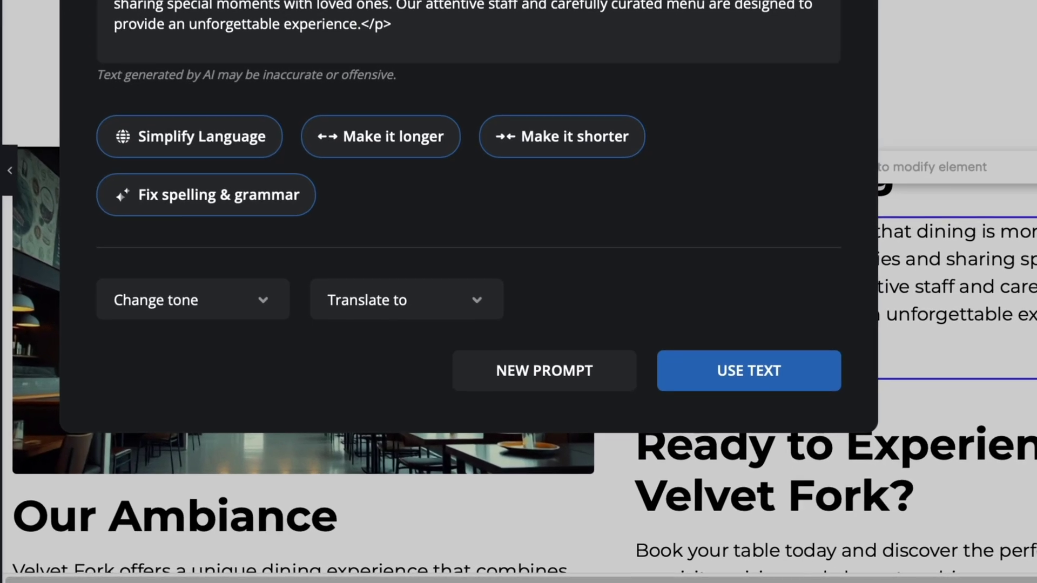
# Step: Generate a fine dining description with 10Web AI and replace the paragraph with it
pyautogui.click(568, 442)
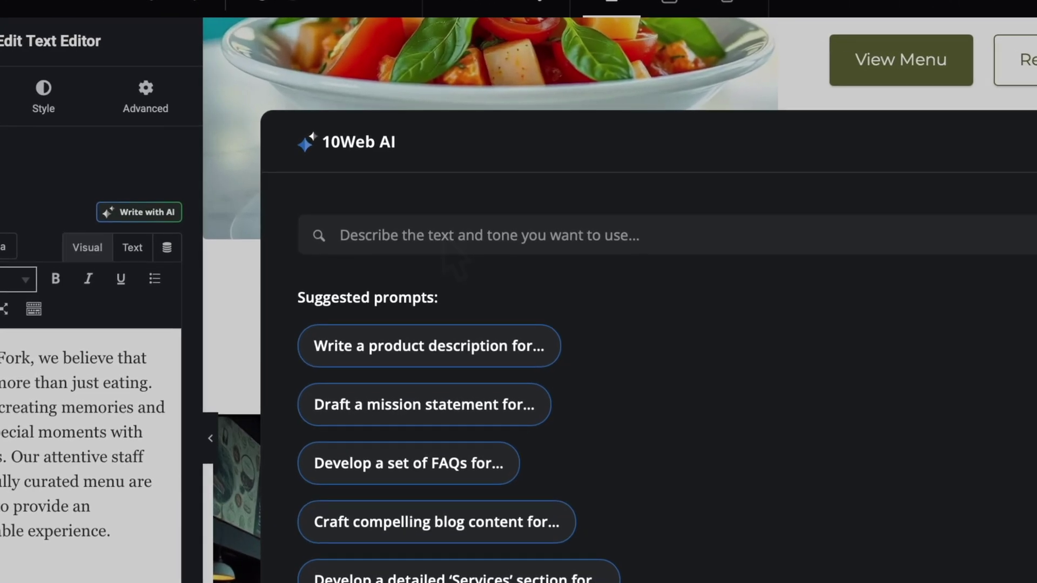
pyautogui.click(444, 244)
pyautogui.write('W')
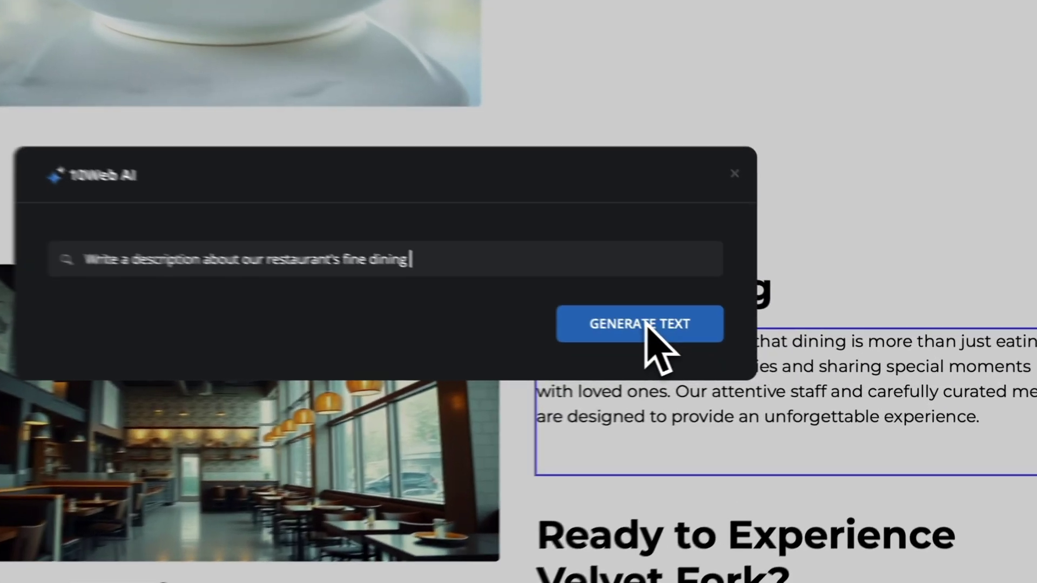
pyautogui.click(961, 481)
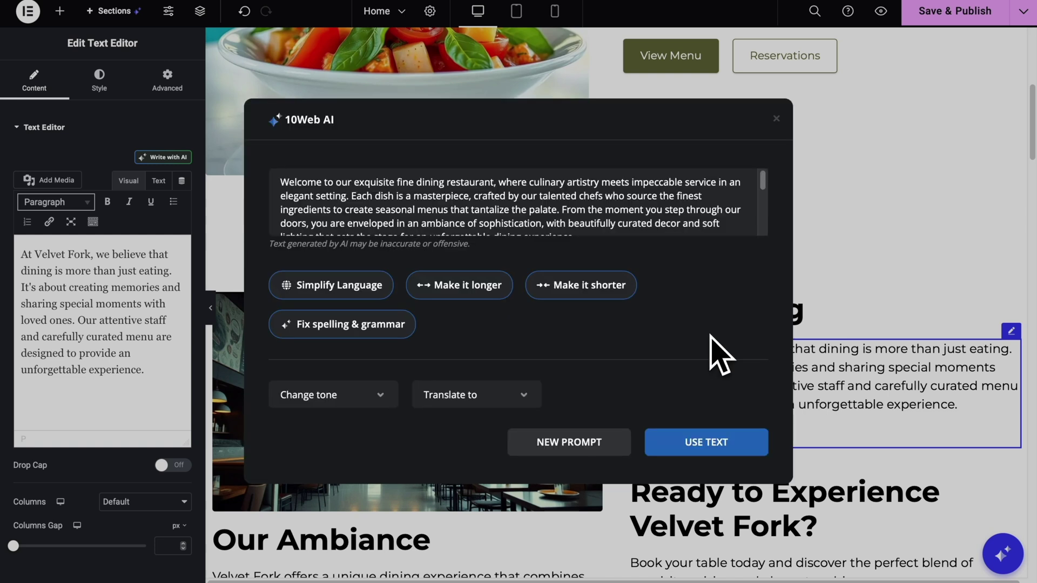
pyautogui.click(379, 398)
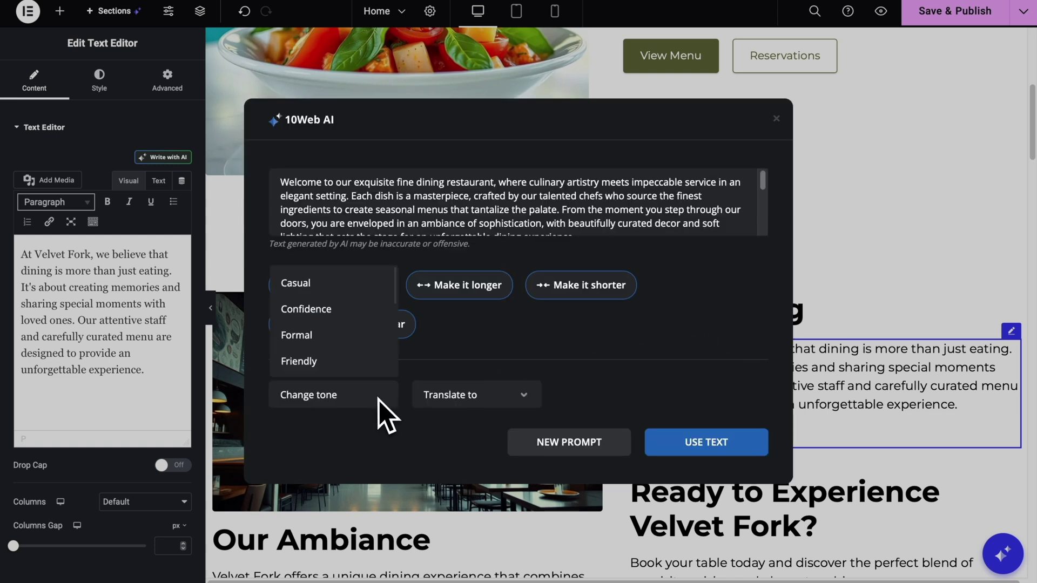
pyautogui.click(530, 395)
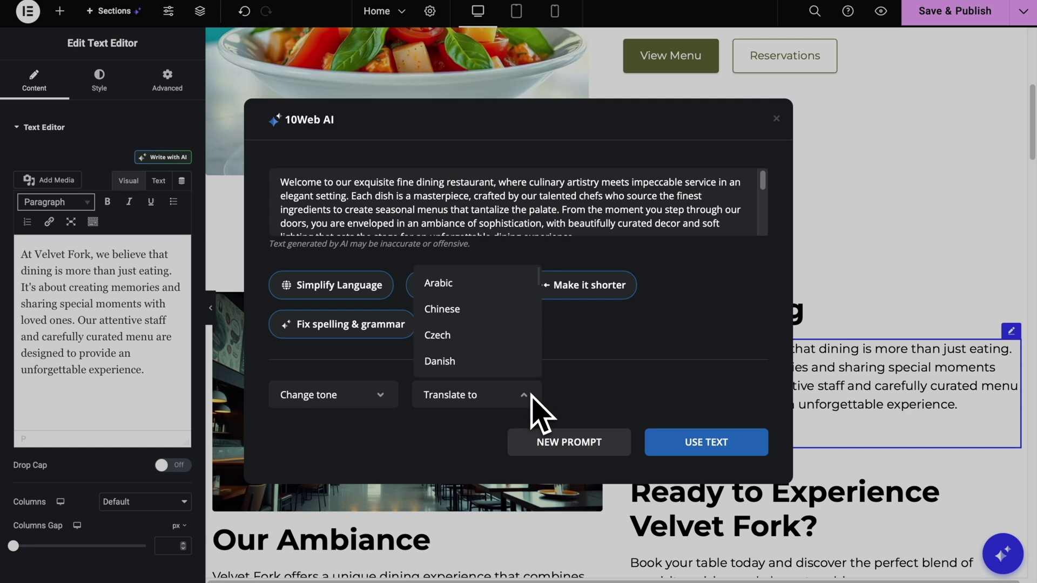
pyautogui.click(531, 395)
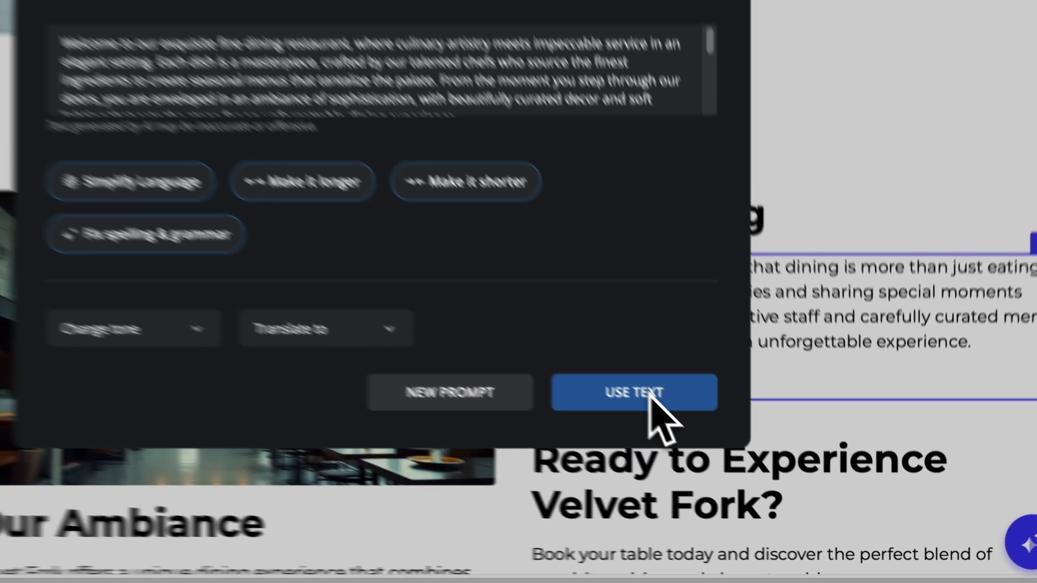
pyautogui.click(718, 446)
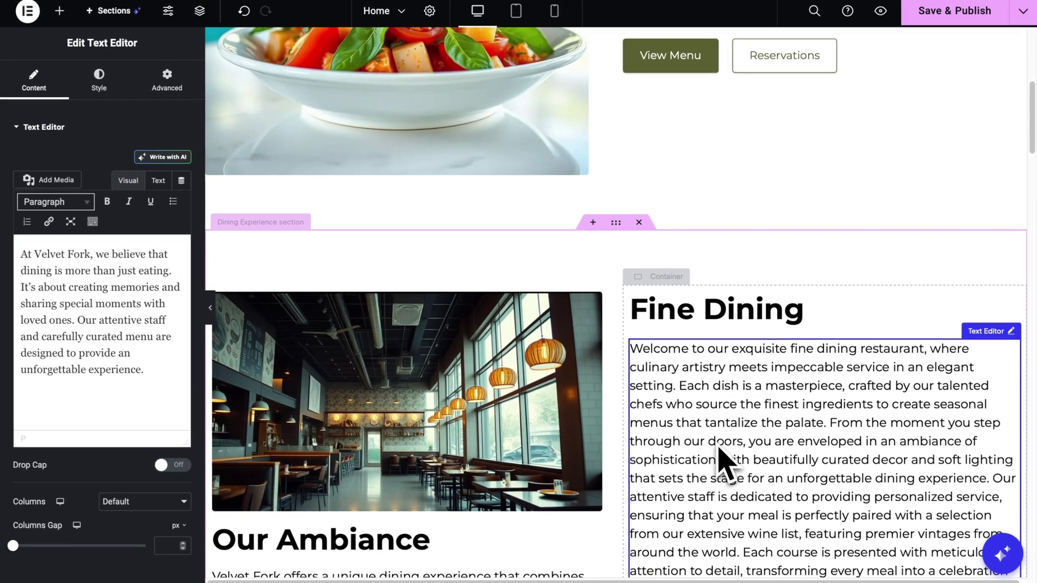
# Step: Scroll through the Home page past Hiring Waiters and bring up the Sections AI generator
pyautogui.scroll(-2, 724, 458)
pyautogui.scroll(-1, 756, 426)
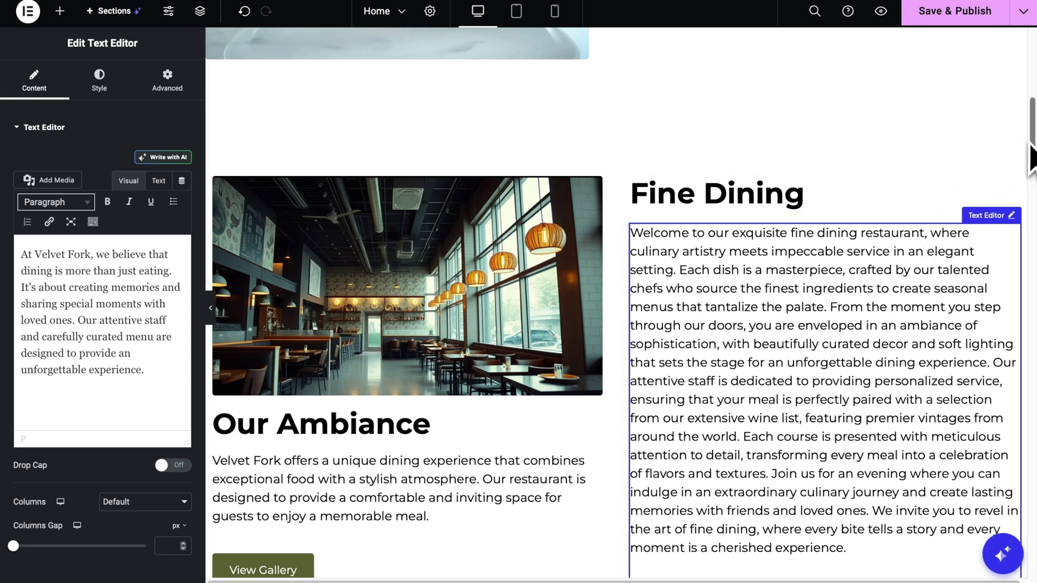
pyautogui.moveTo(1028, 155); pyautogui.dragTo(1032, 75)
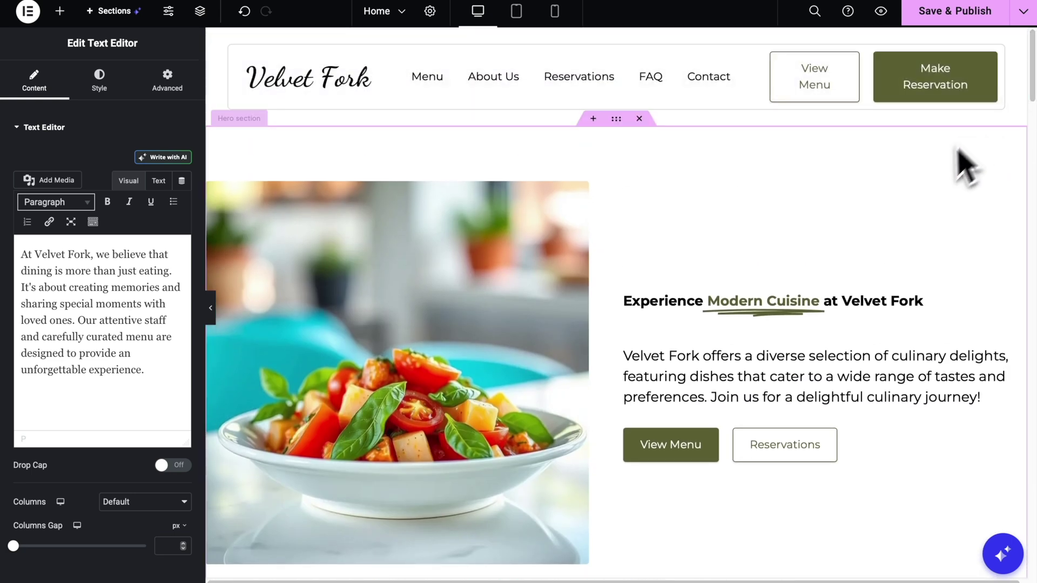
pyautogui.moveTo(1032, 76); pyautogui.dragTo(1033, 523)
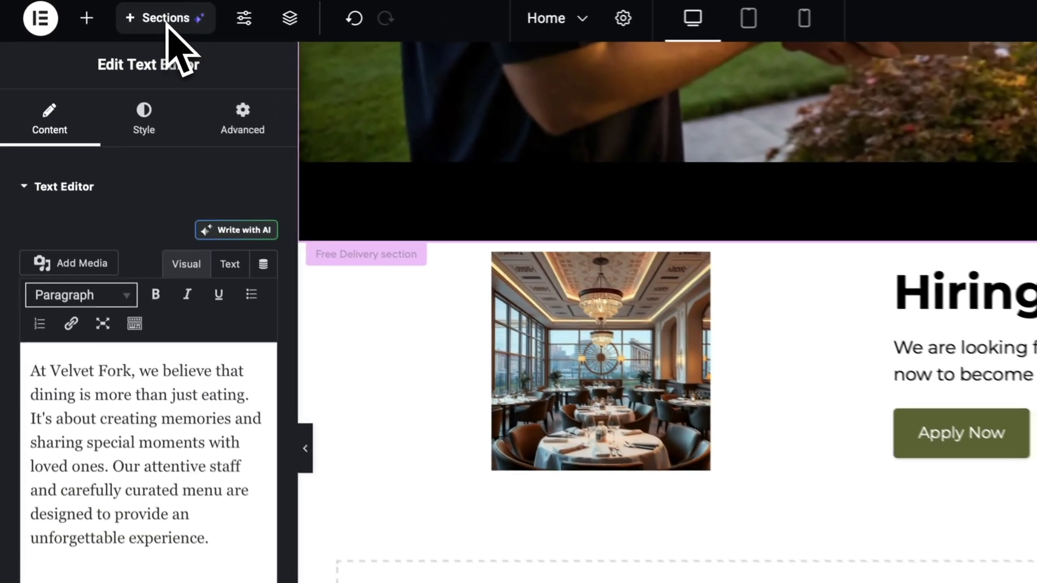
pyautogui.click(124, 12)
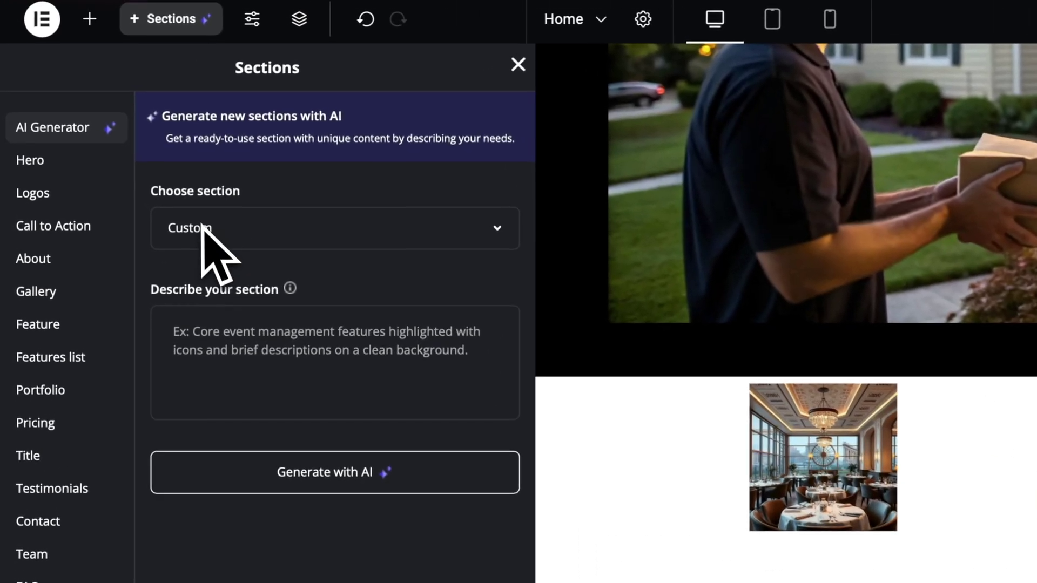
# Step: Browse the premade FAQ section layouts in the Sections panel
pyautogui.click(220, 357)
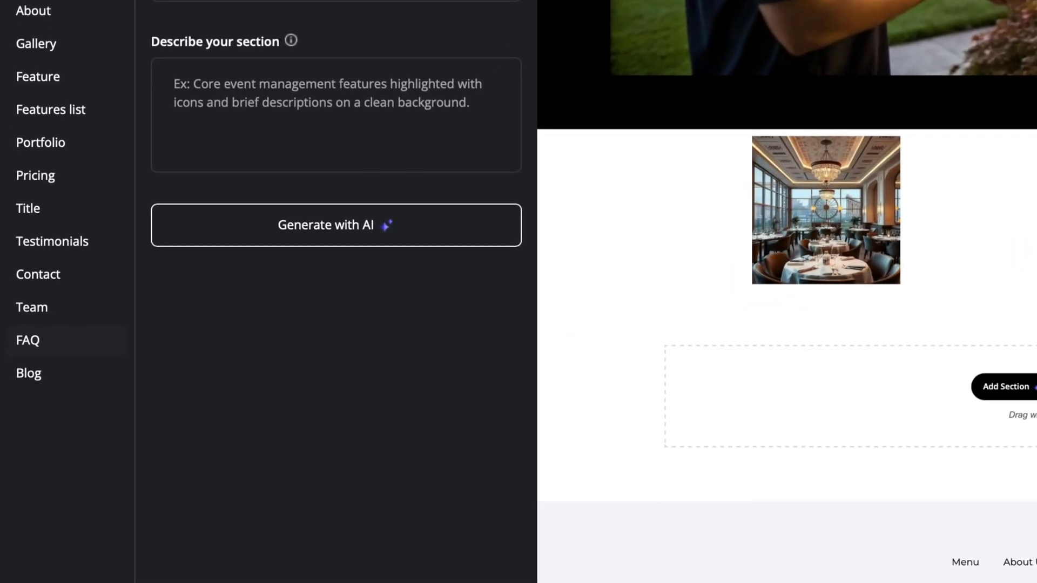
pyautogui.click(19, 391)
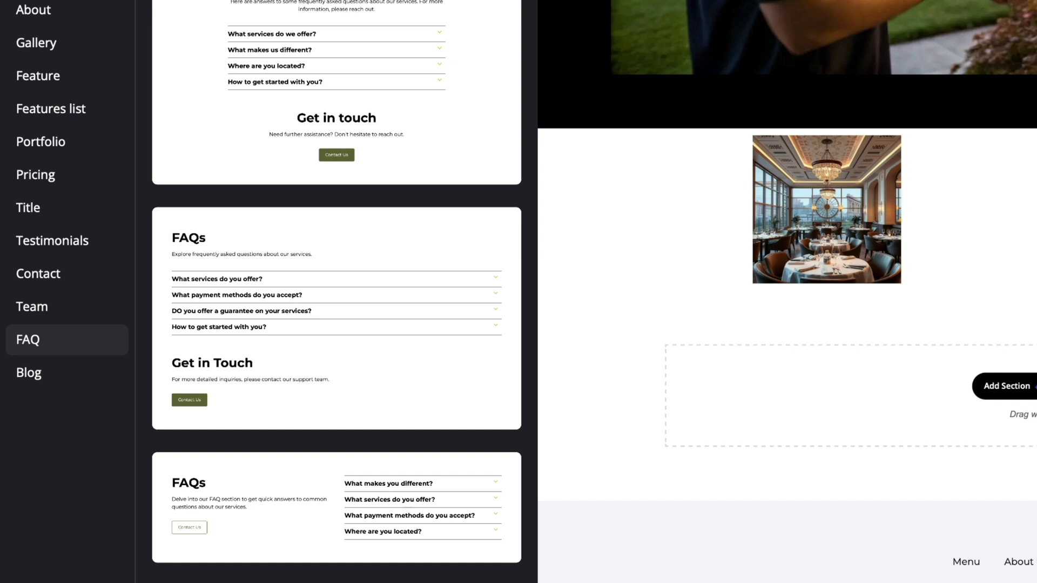
pyautogui.moveTo(343, 359)
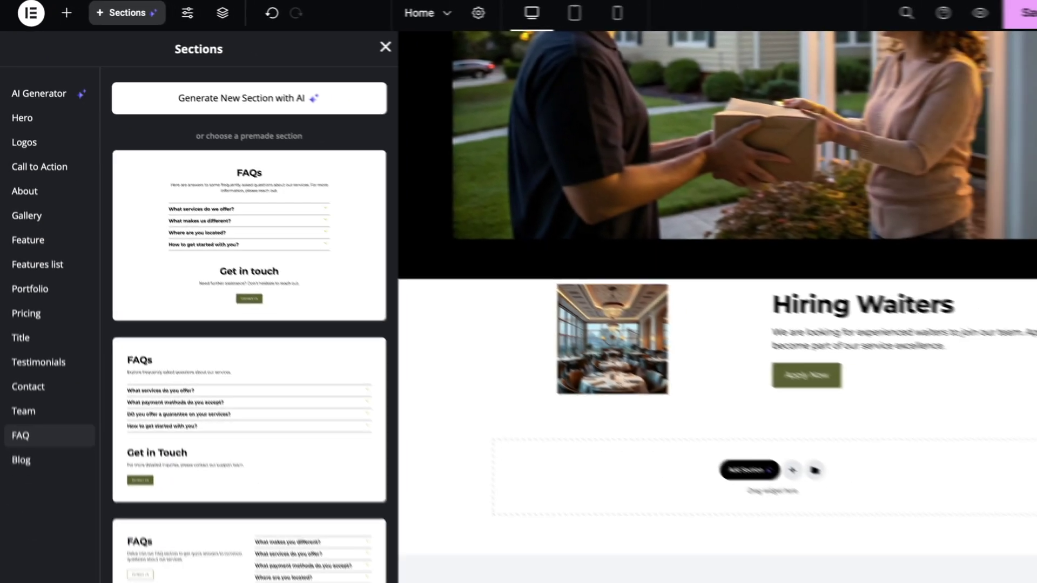
# Step: Generate FAQ section designs with AI from the description 'FAQ' and insert the first one
pyautogui.click(329, 137)
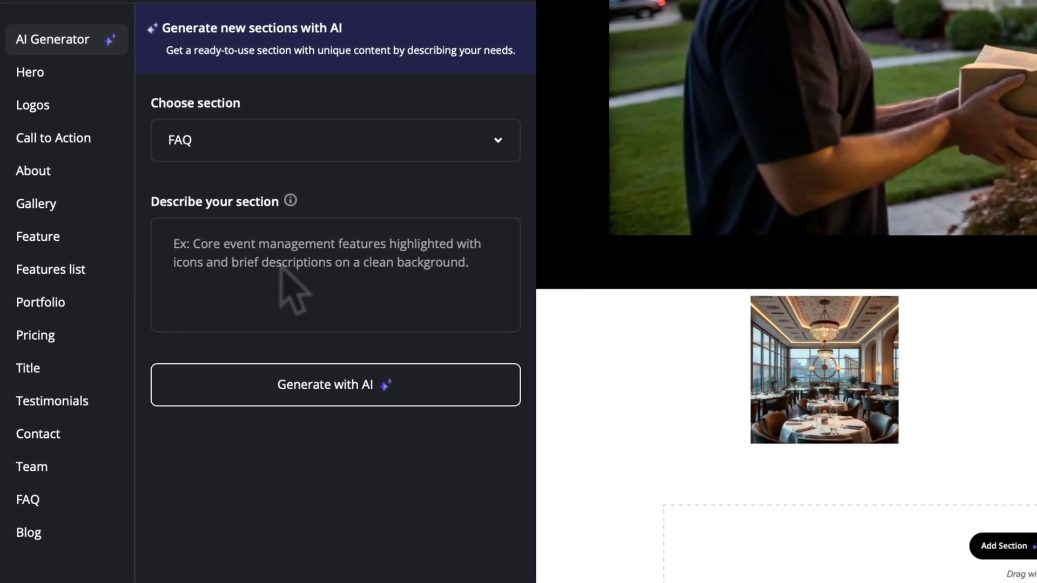
pyautogui.click(292, 292)
pyautogui.write('FAQ')
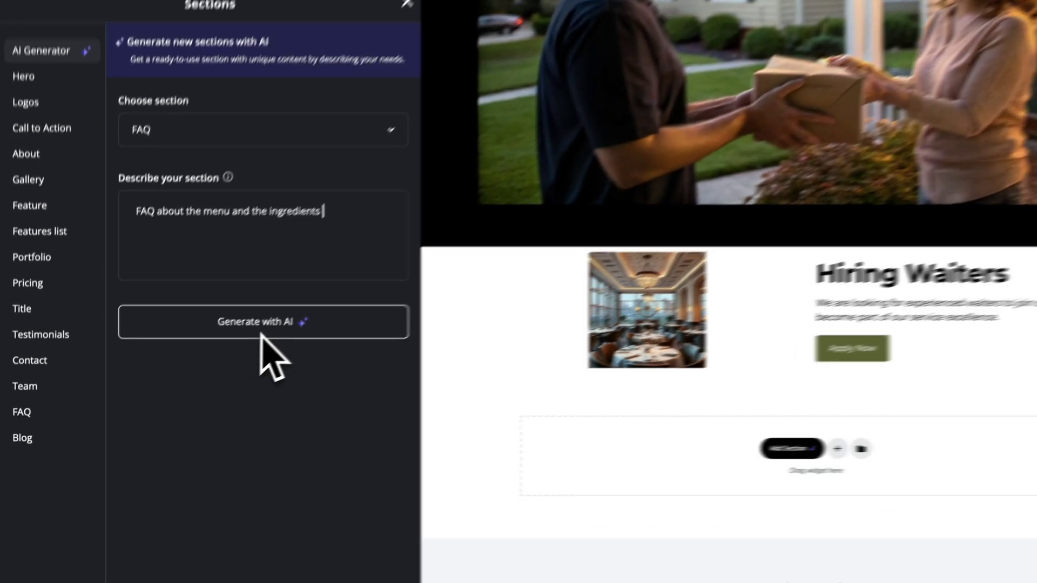
pyautogui.click(332, 390)
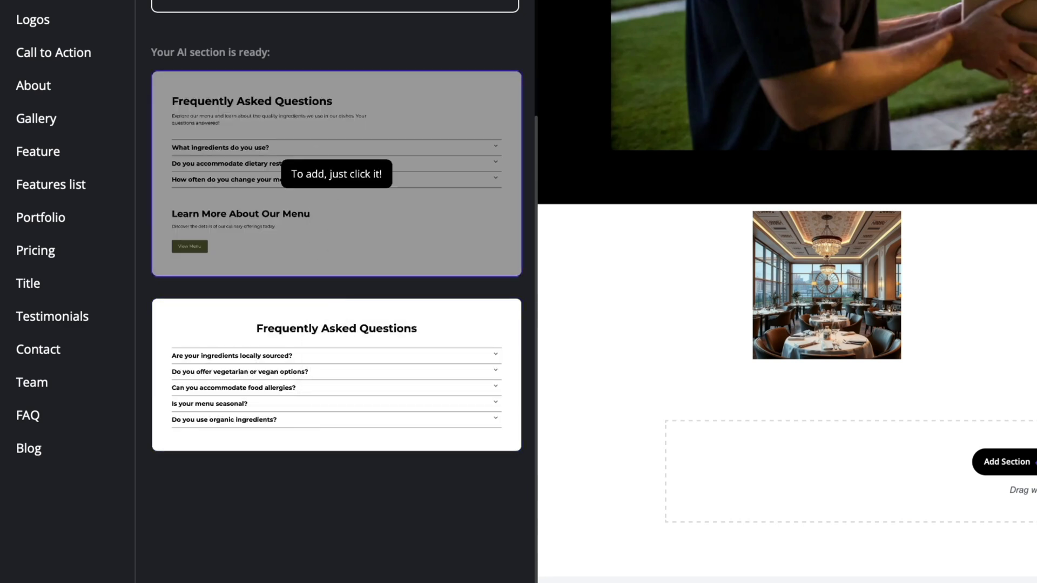
pyautogui.click(324, 162)
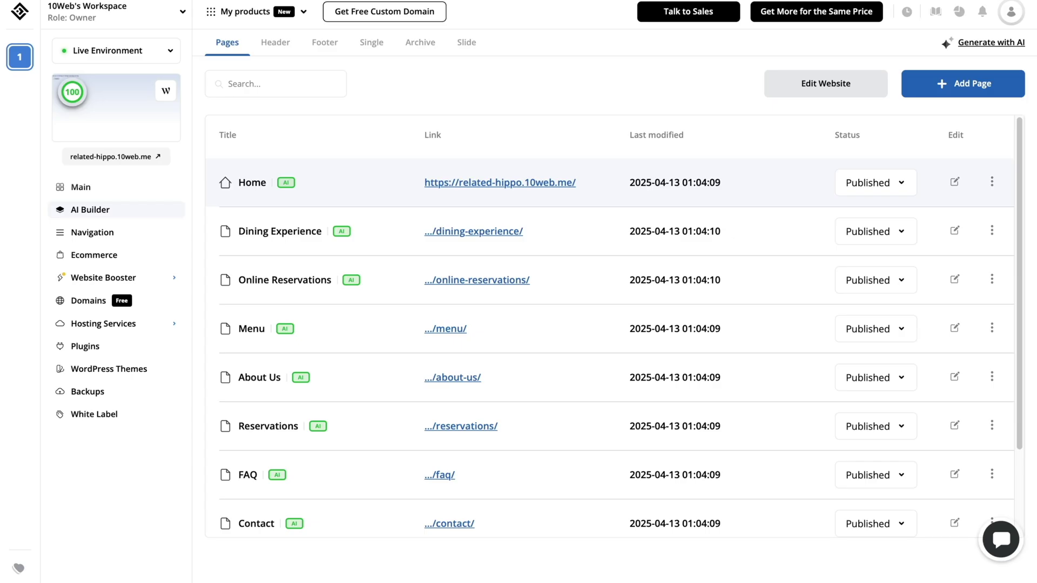
# Step: Start an AI page titled 'Gallery' showing restaurant and food photos with a title, slogan and gallery
pyautogui.click(970, 82)
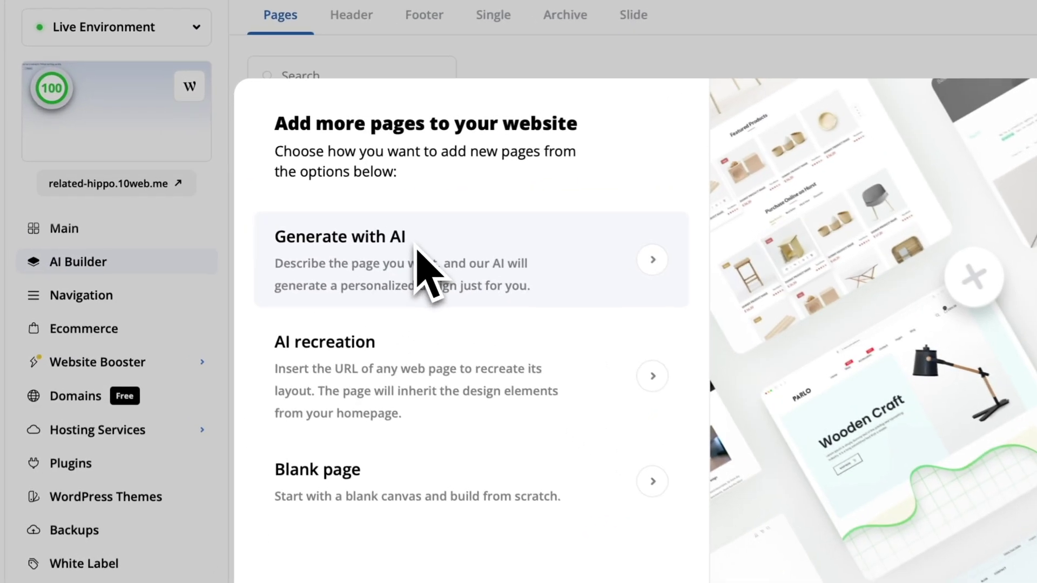
pyautogui.click(316, 211)
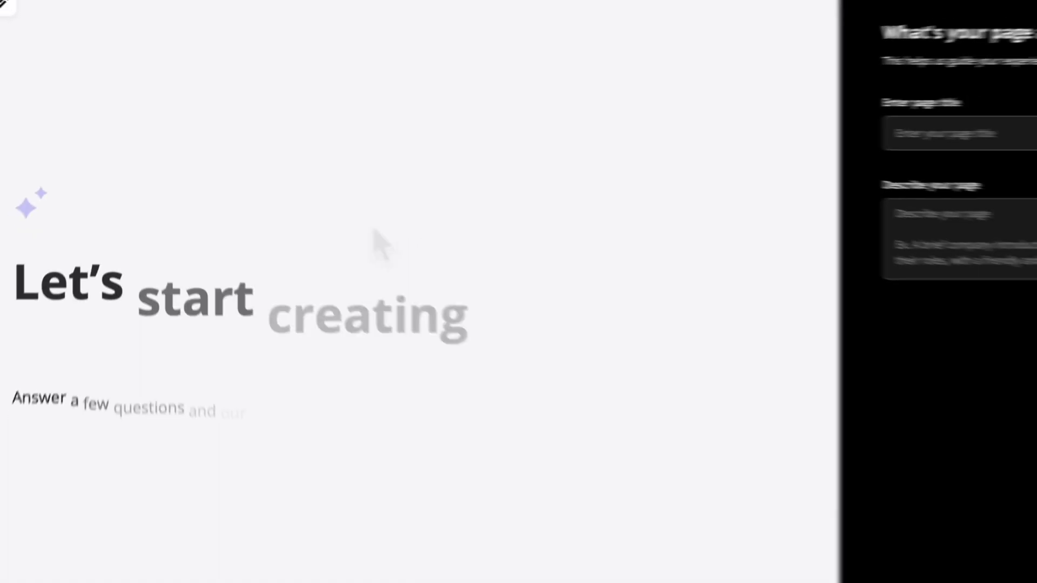
pyautogui.click(807, 129)
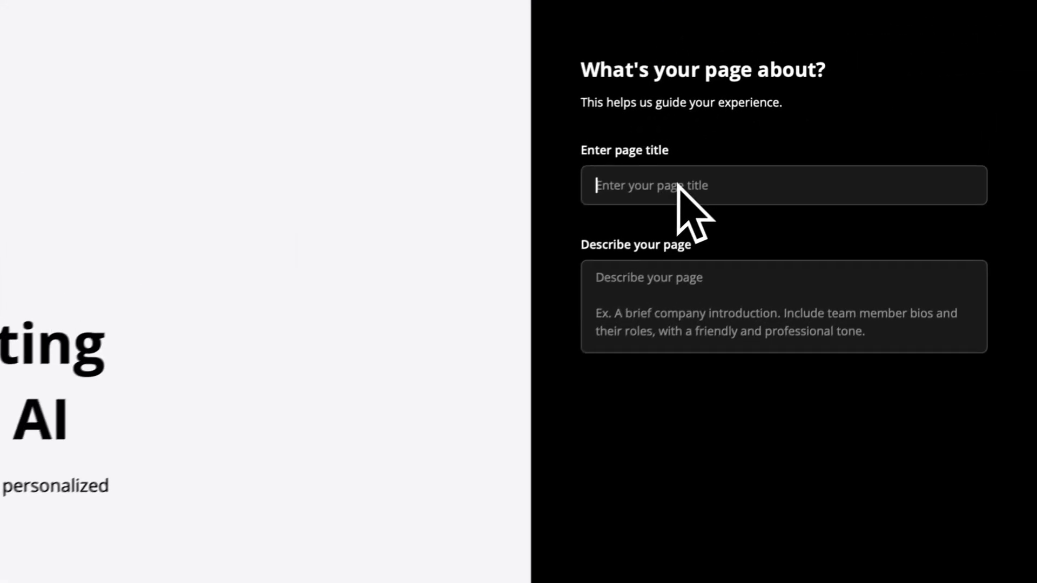
pyautogui.write('Gallery')
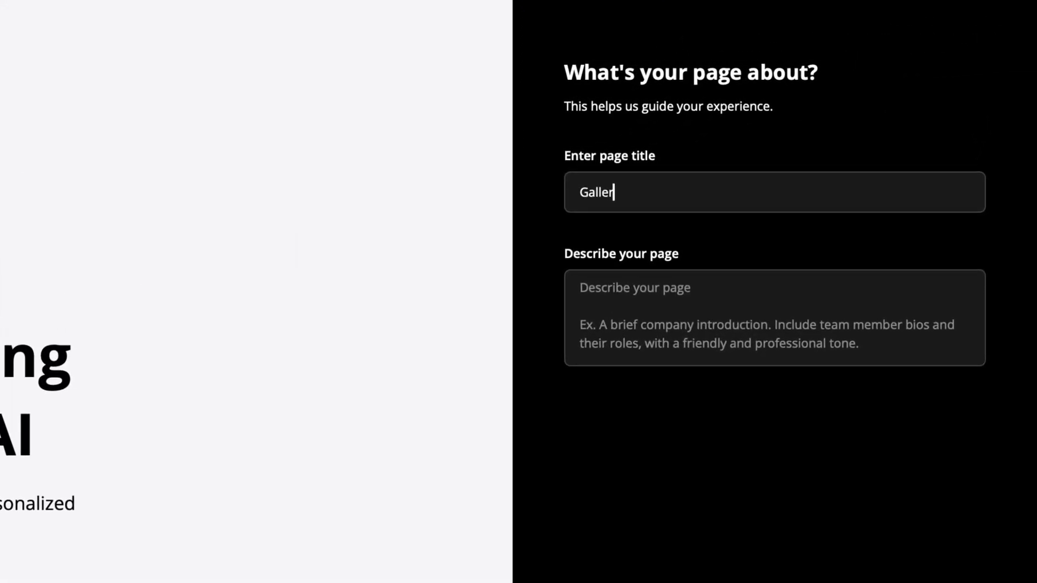
pyautogui.click(581, 288)
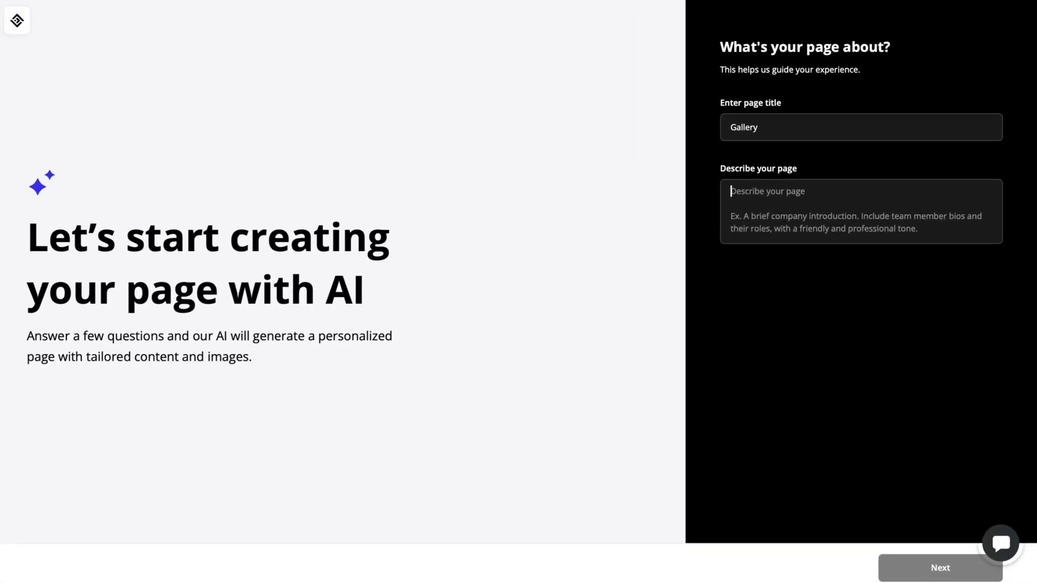
pyautogui.write('A gallery page that incl')
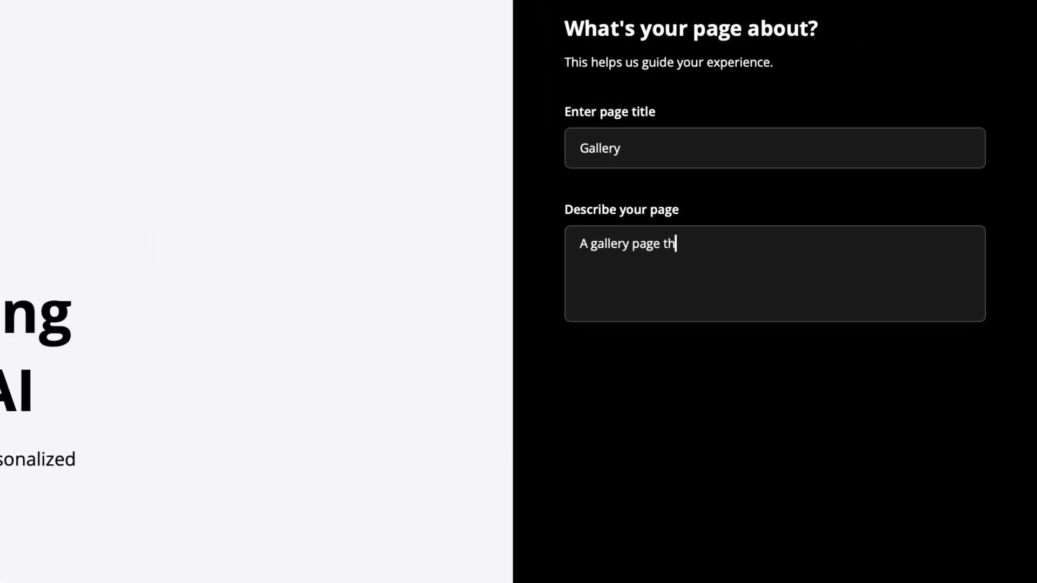
pyautogui.write('udes both ')
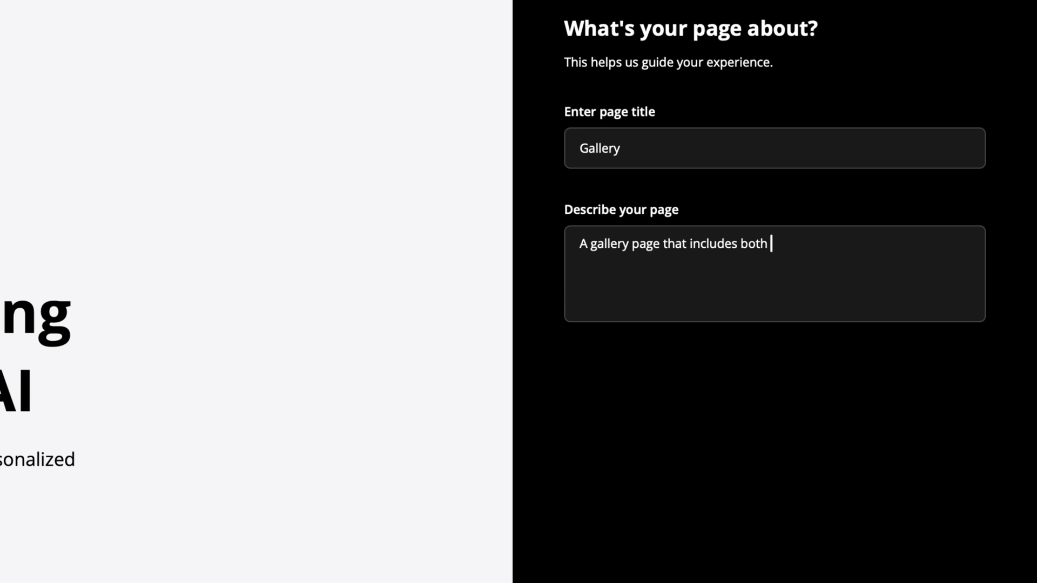
pyautogui.write('restaurants photos a')
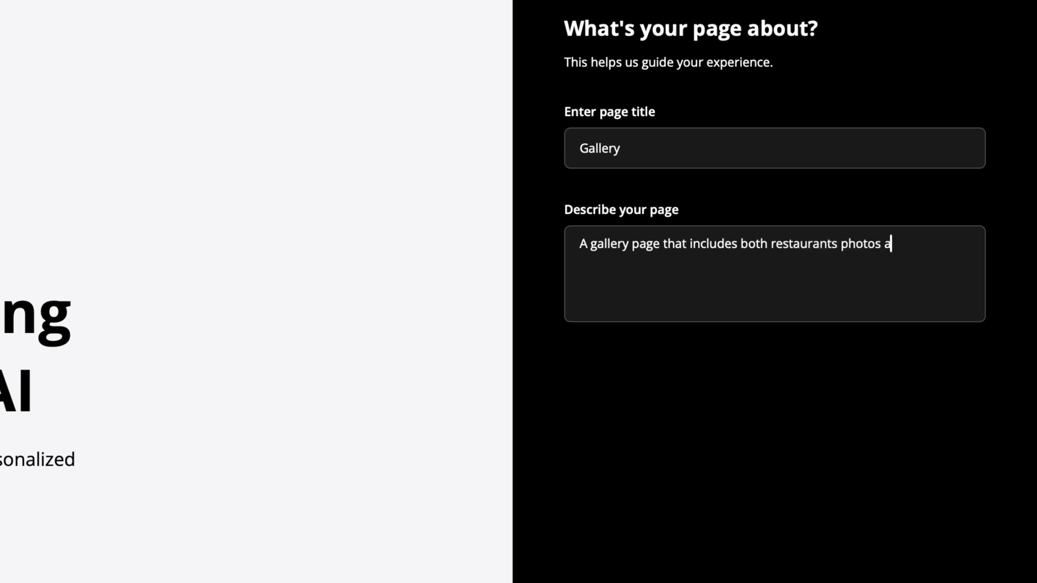
pyautogui.write('nd the foods we ser')
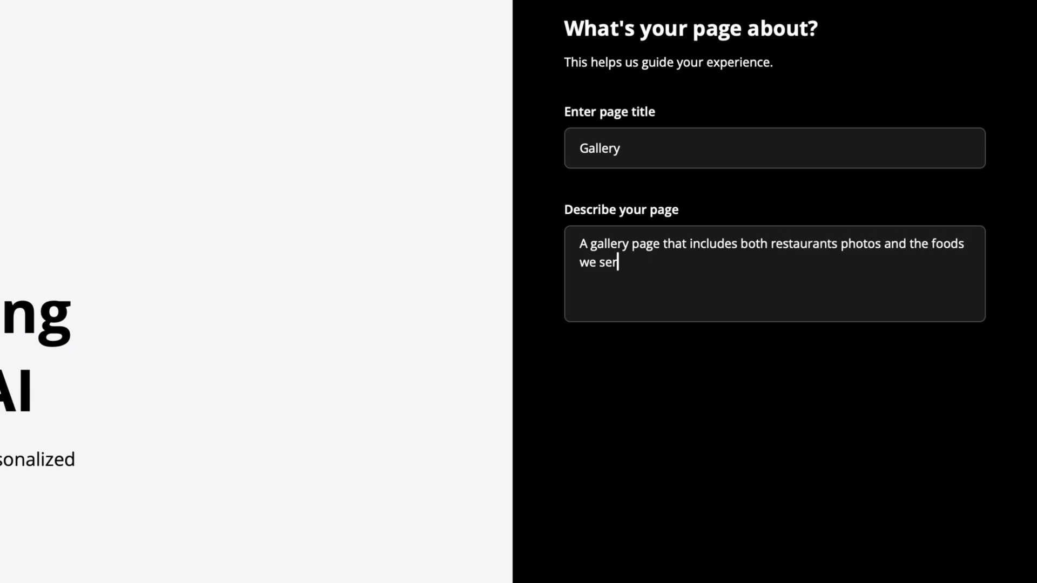
pyautogui.write('ve.')
pyautogui.press('Return')
pyautogui.write('It should')
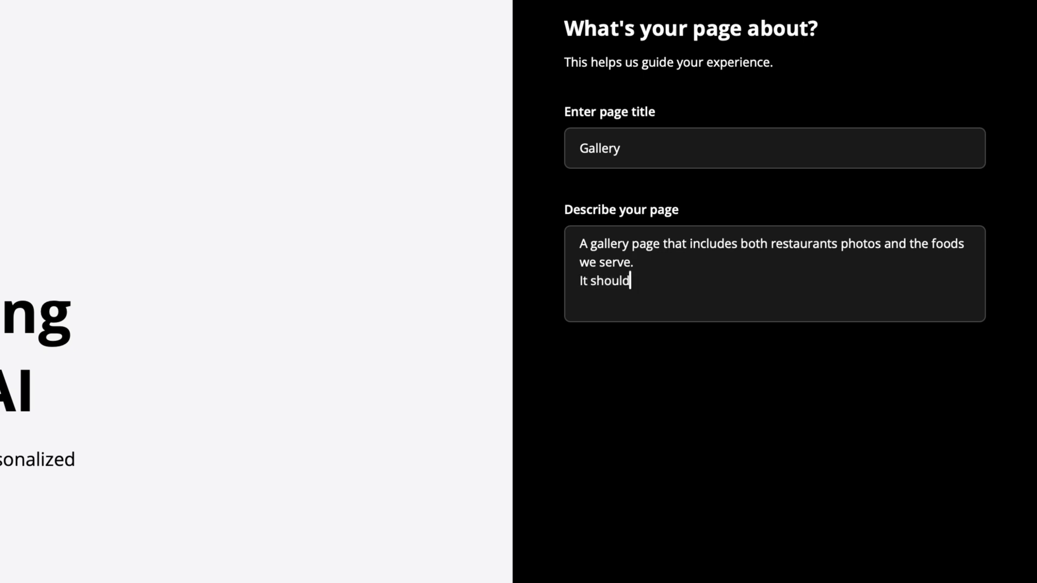
pyautogui.write(' include a title, slogan and a ga')
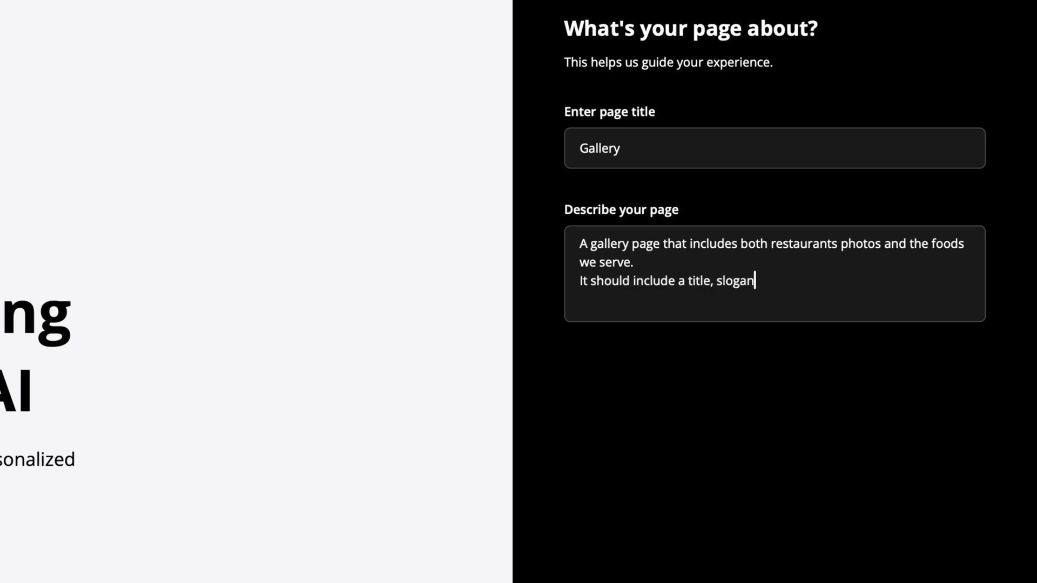
pyautogui.write('llery')
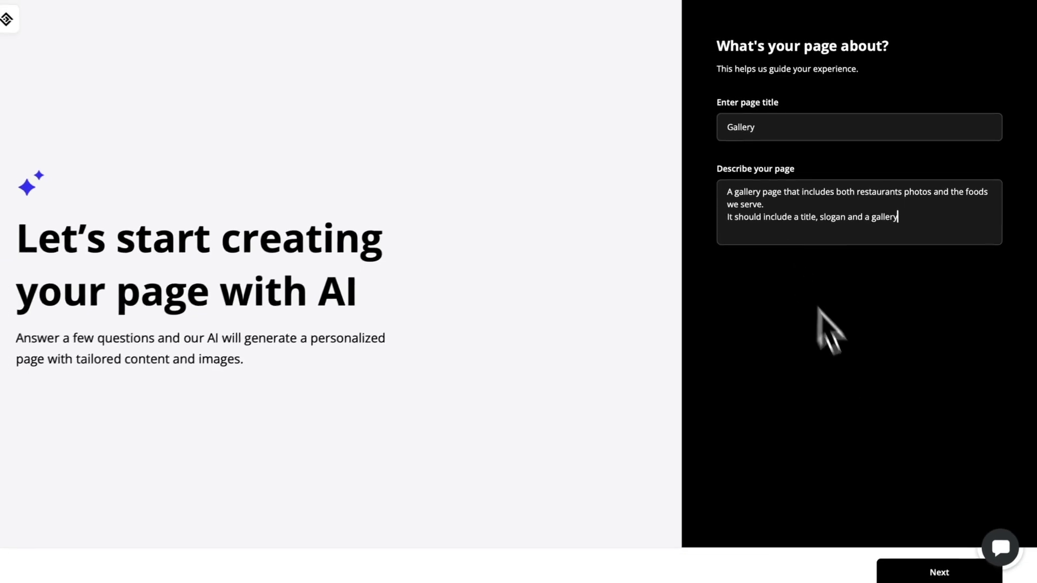
# Step: Build the Gallery page structure and move Our Culinary Creations above Velvet Fork Dining Experience
pyautogui.click(934, 562)
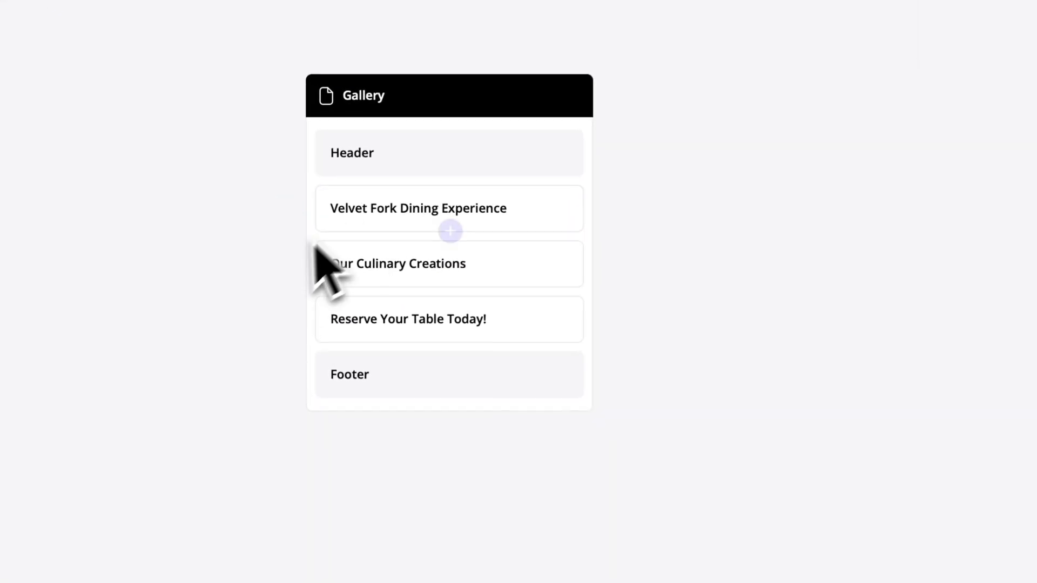
pyautogui.moveTo(295, 271); pyautogui.dragTo(288, 209)
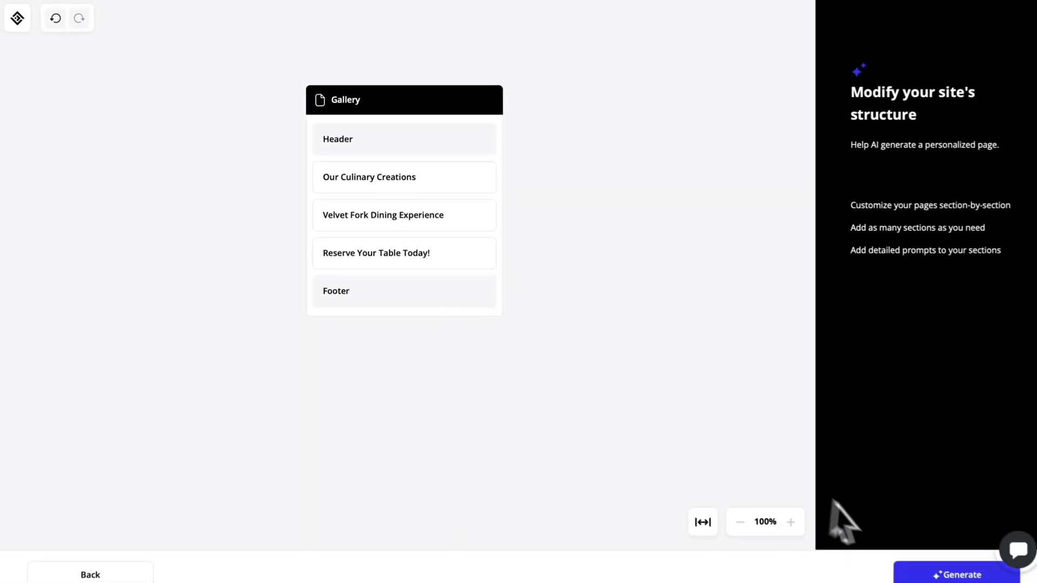
# Step: Generate the Gallery page from its outline with AI
pyautogui.click(957, 575)
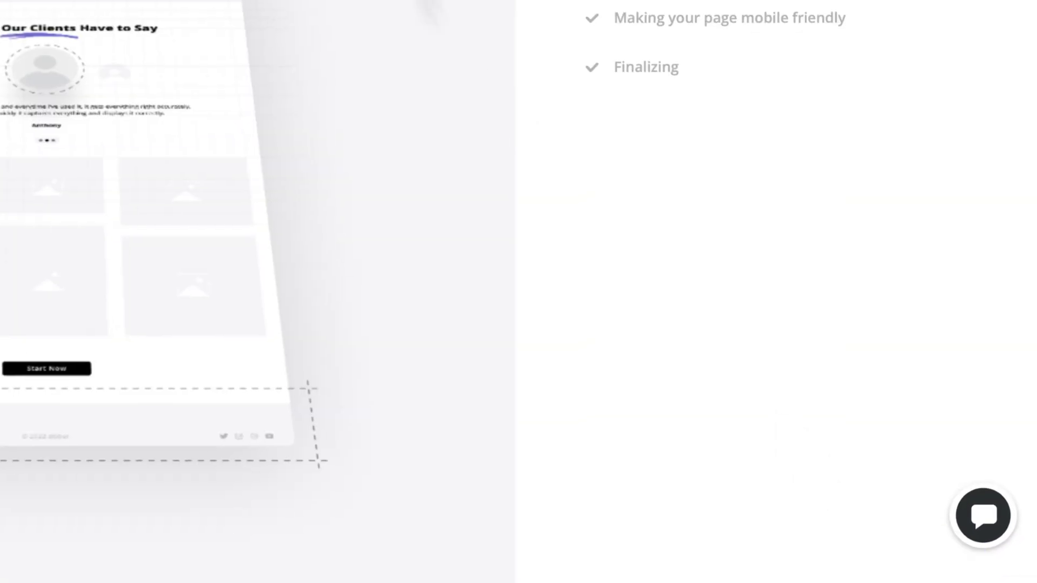